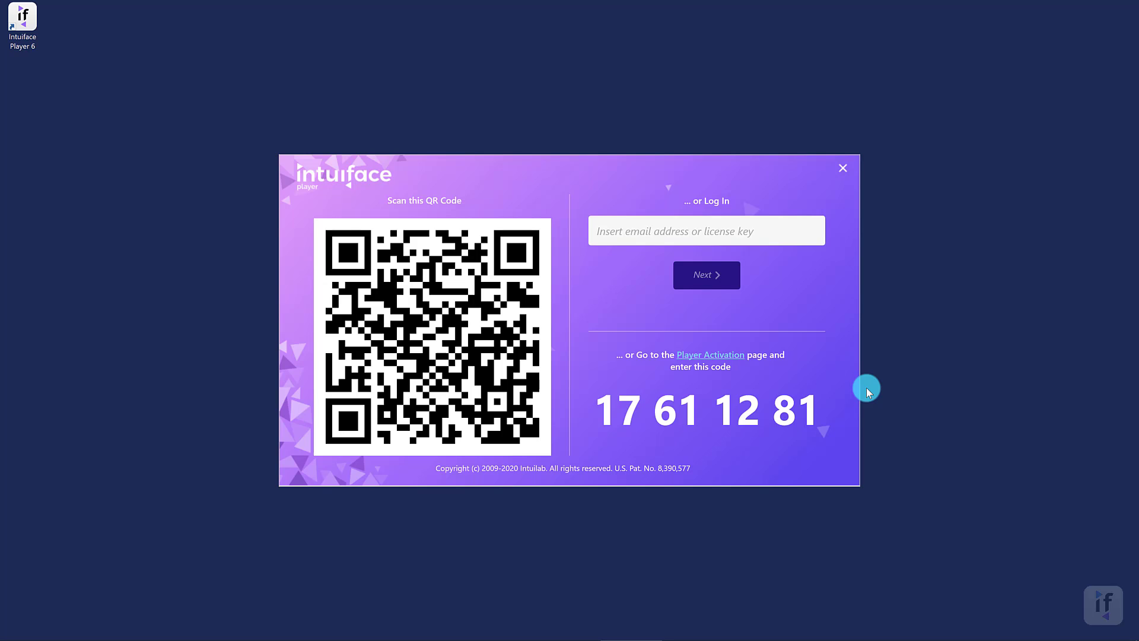
# - Log in to Intuiface Player with the account email and password, then confirm the checked-out Player license
pyautogui.click(671, 229)
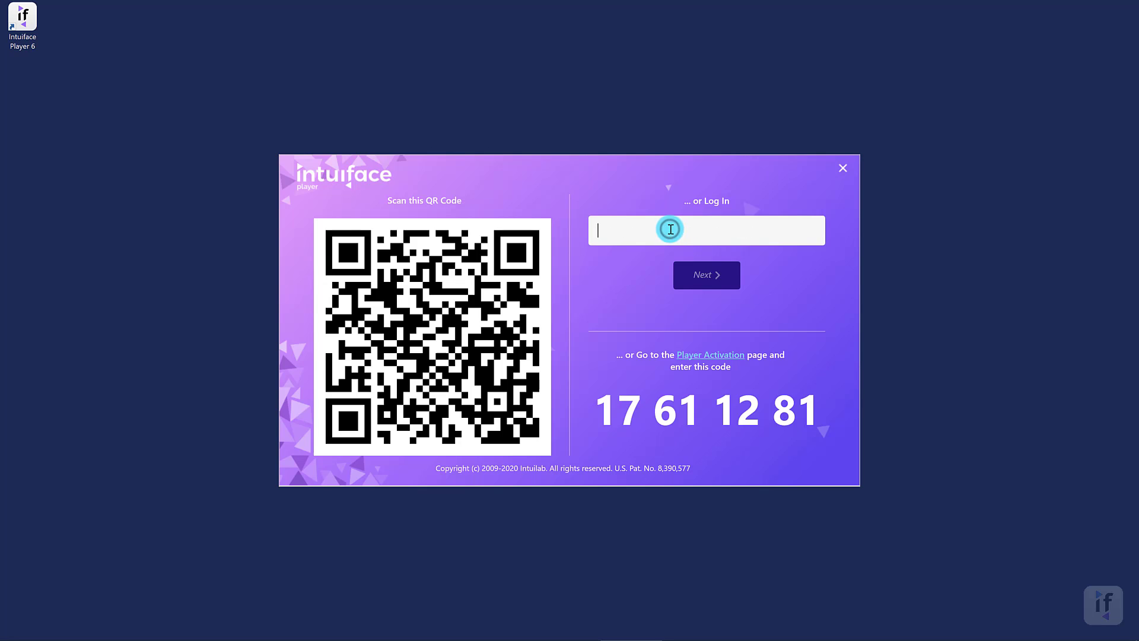
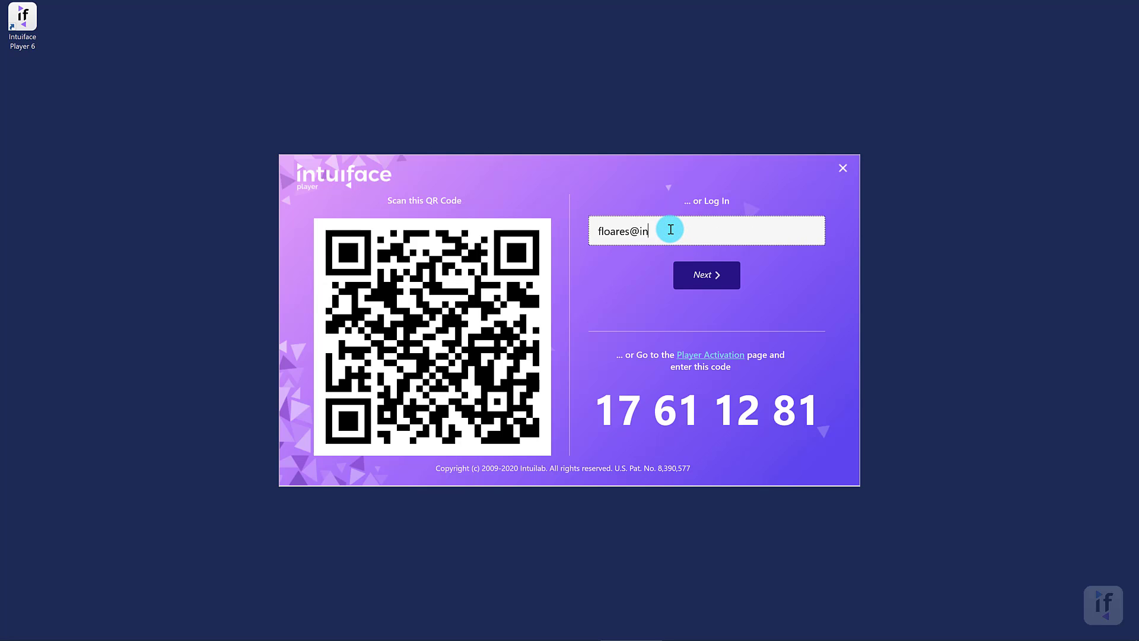
pyautogui.click(695, 273)
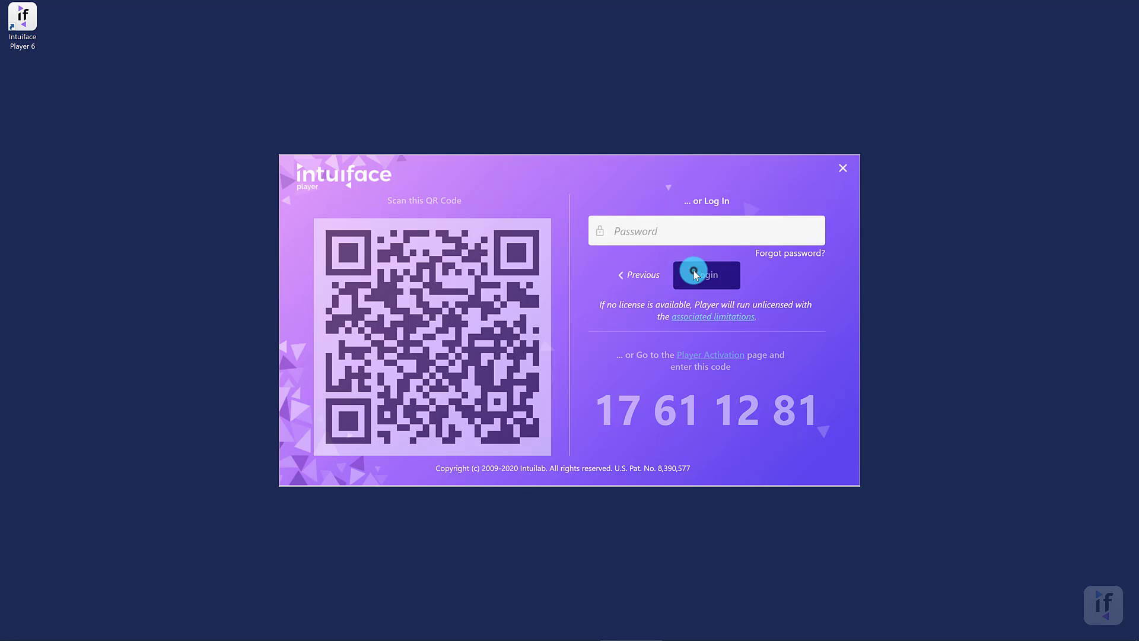
pyautogui.click(678, 238)
pyautogui.write('*************')
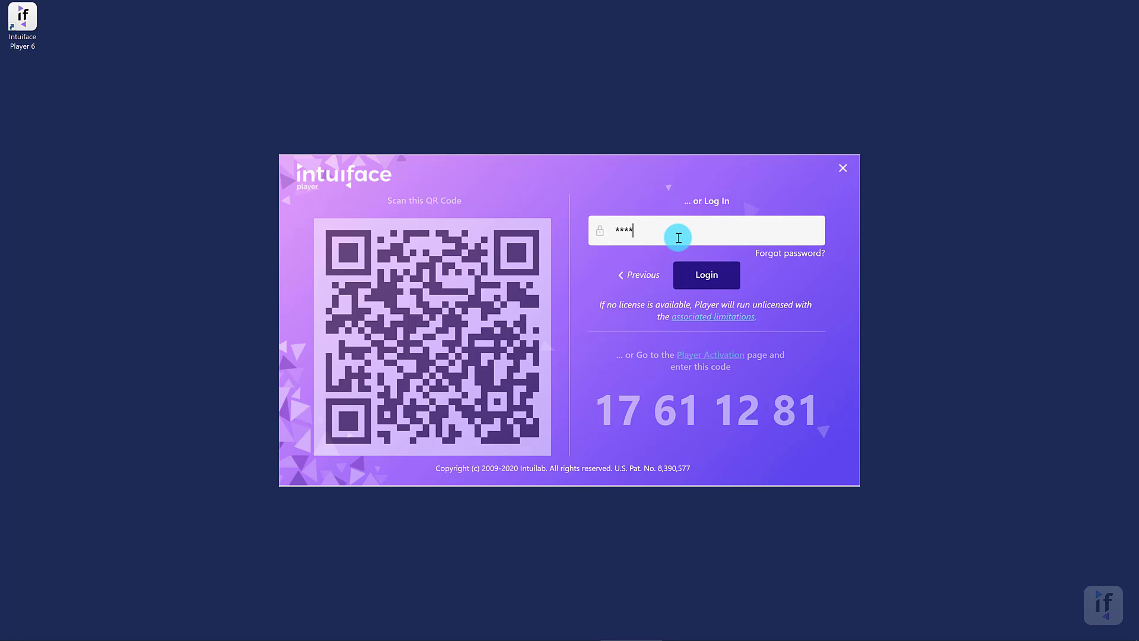
pyautogui.write('***')
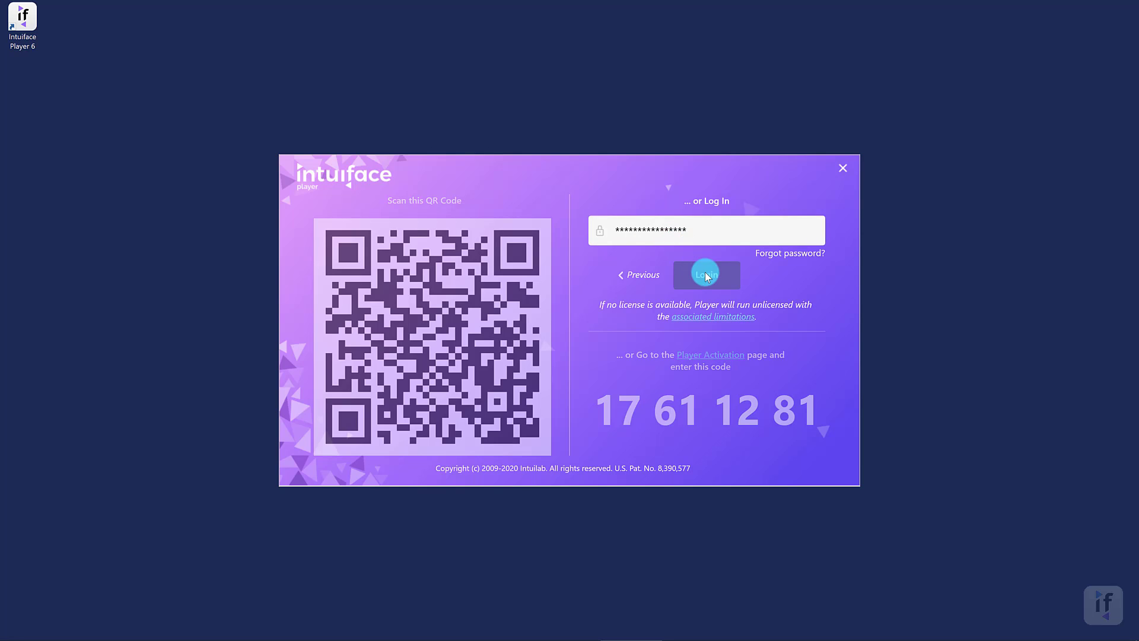
pyautogui.click(730, 279)
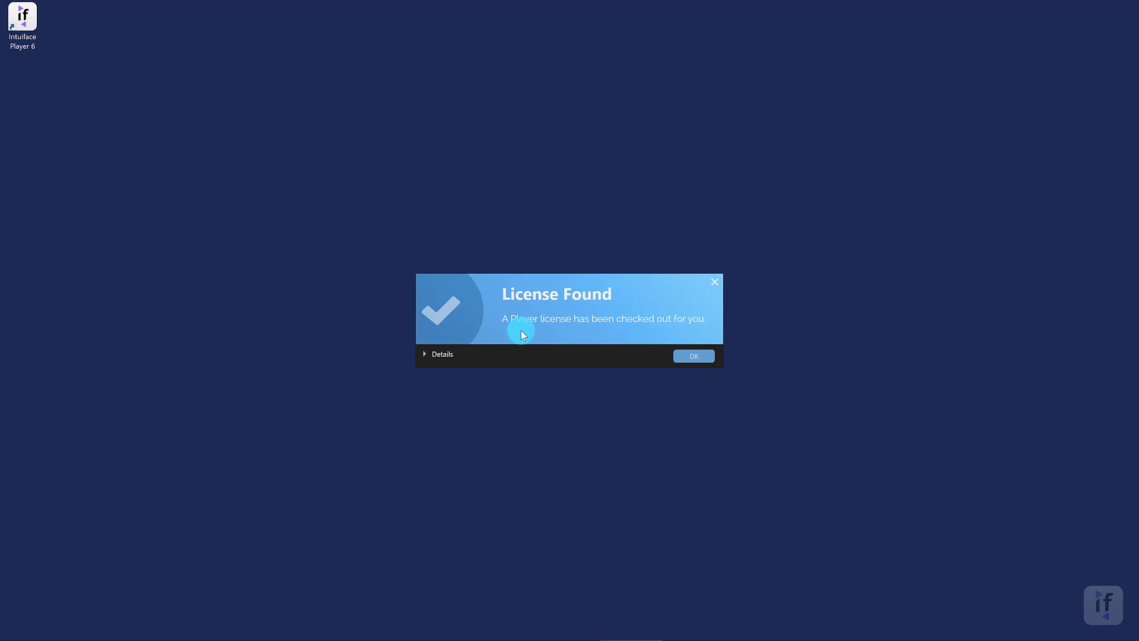
pyautogui.click(425, 353)
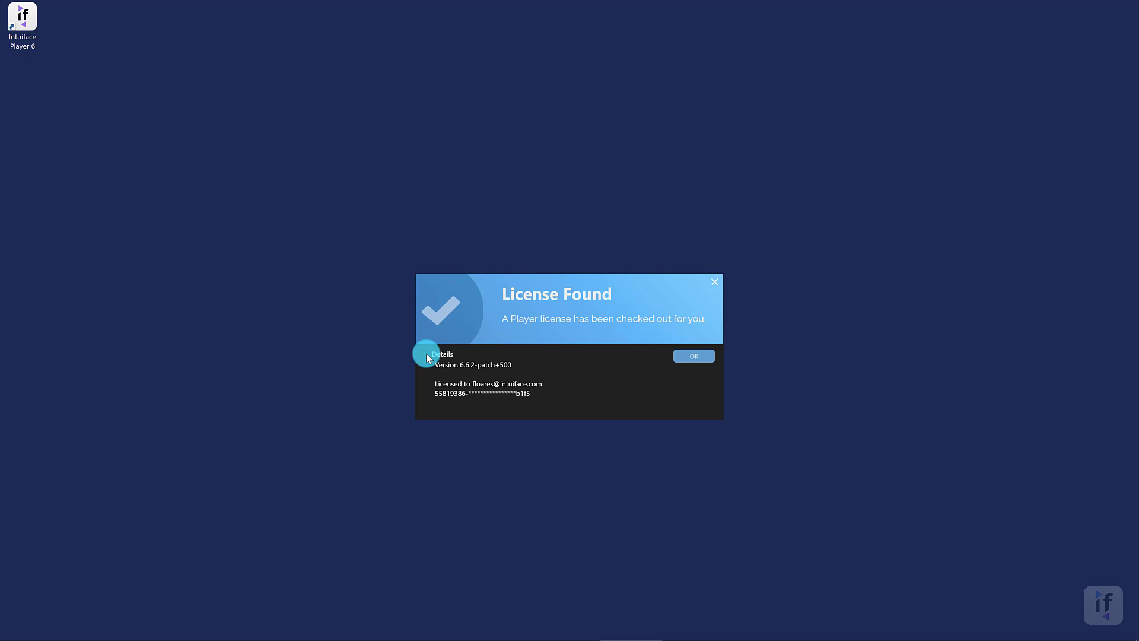
pyautogui.click(696, 359)
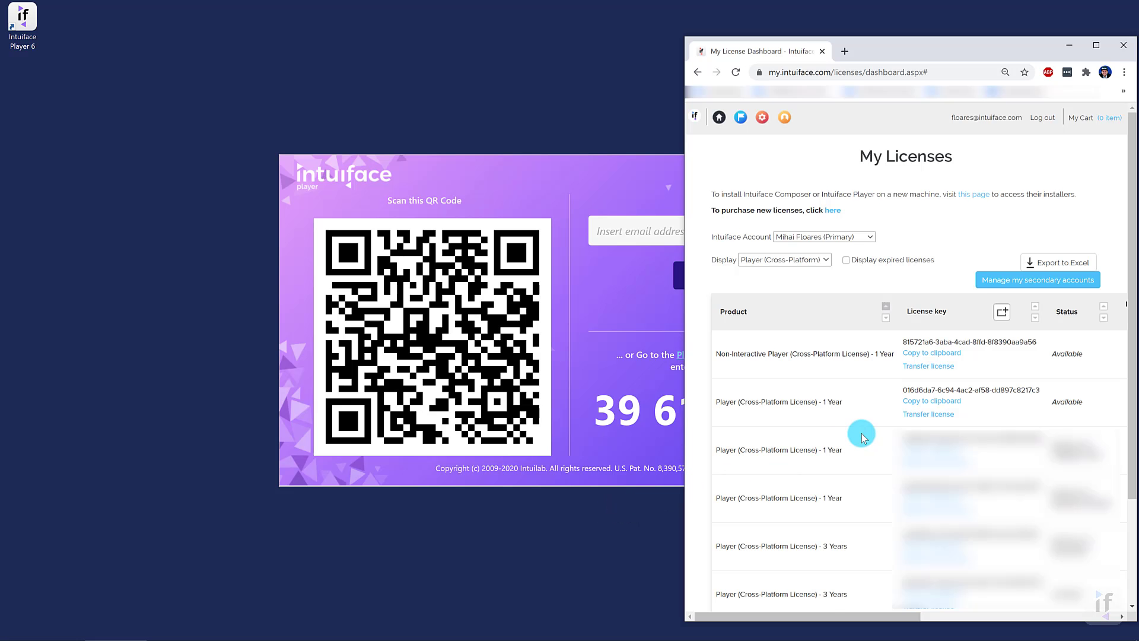
# - Copy the second license's key and paste it into the Player's login to sign in
pyautogui.click(920, 401)
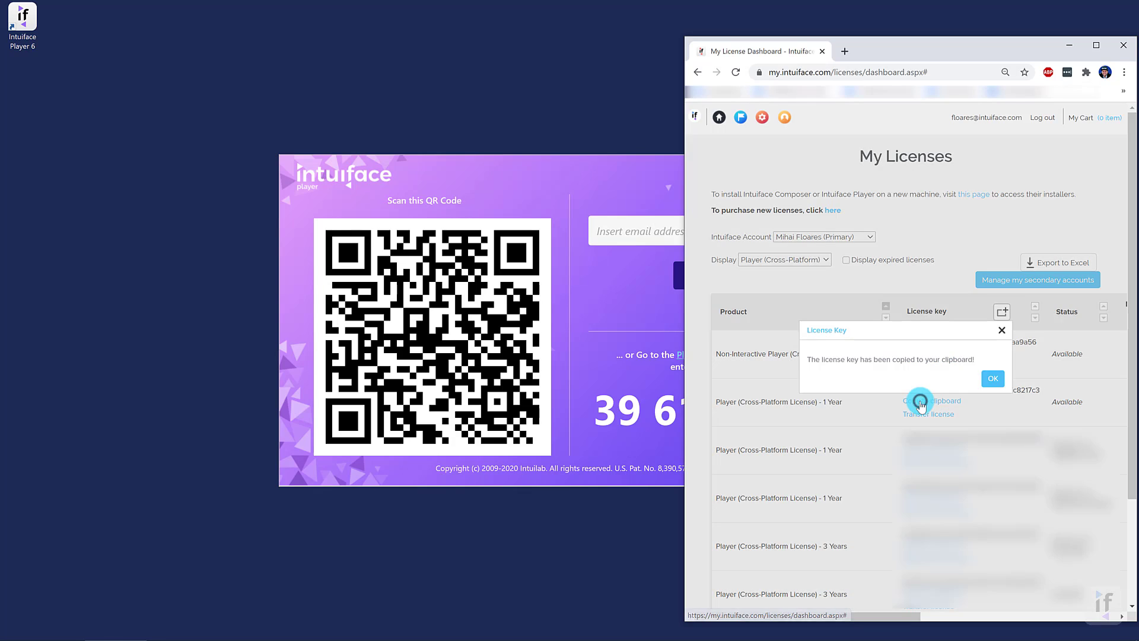
pyautogui.click(991, 379)
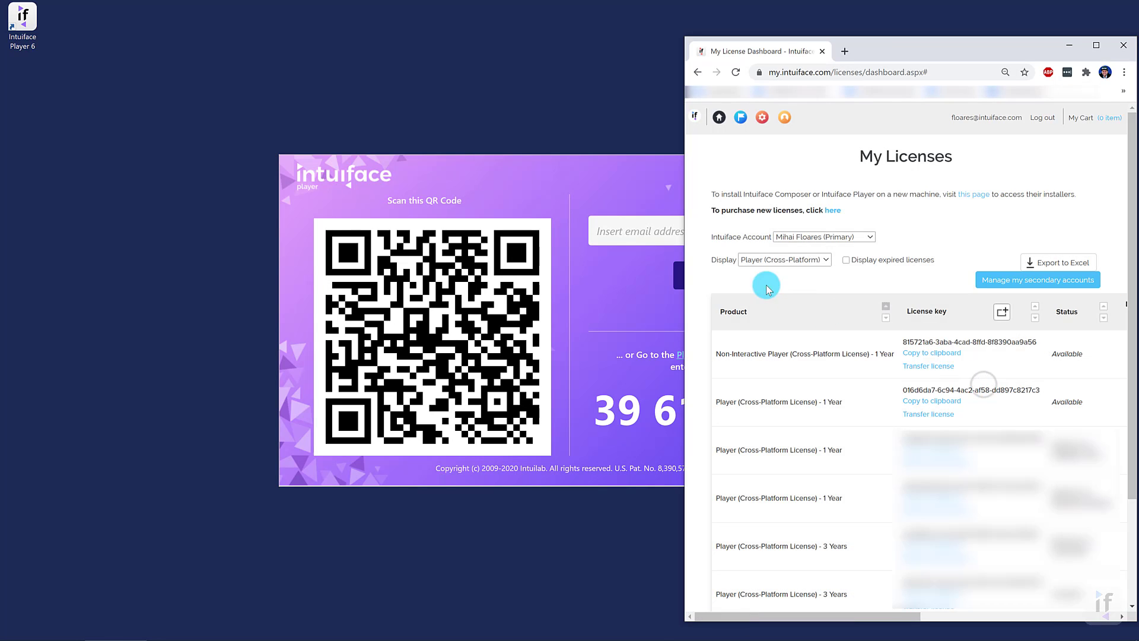
pyautogui.click(648, 230)
pyautogui.click(651, 230)
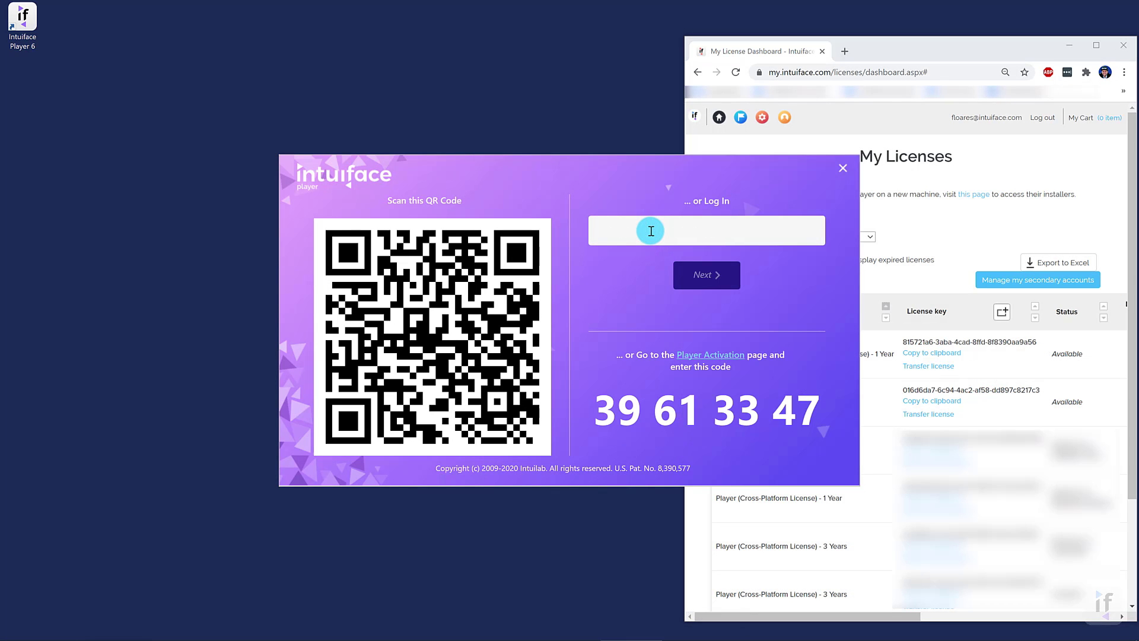
pyautogui.hotkey('ctrl', 'v')
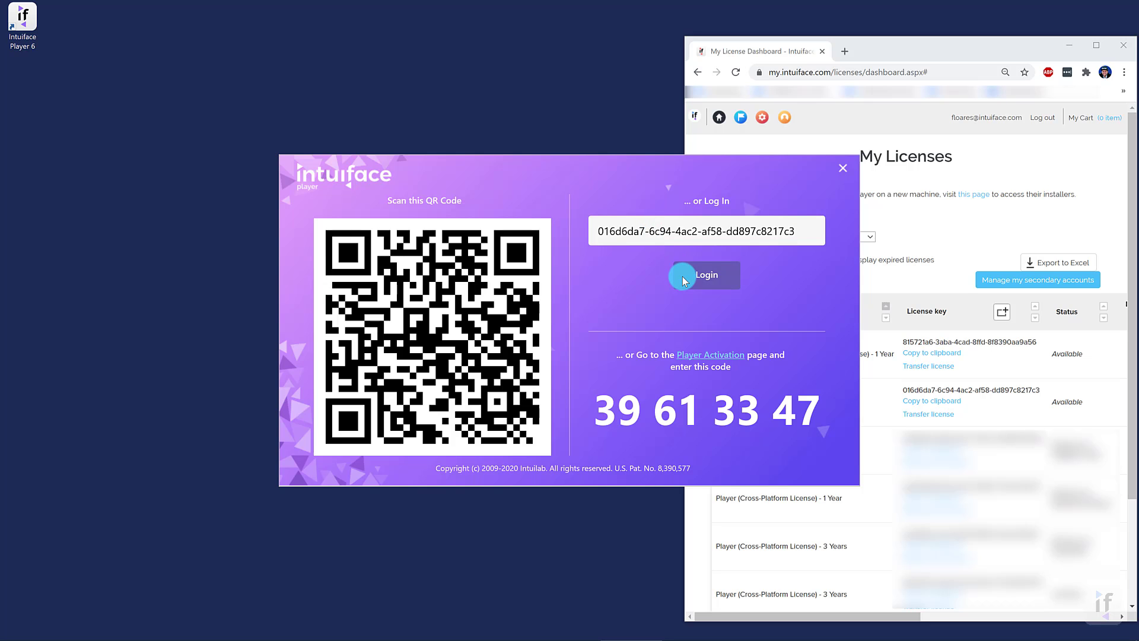
pyautogui.click(684, 280)
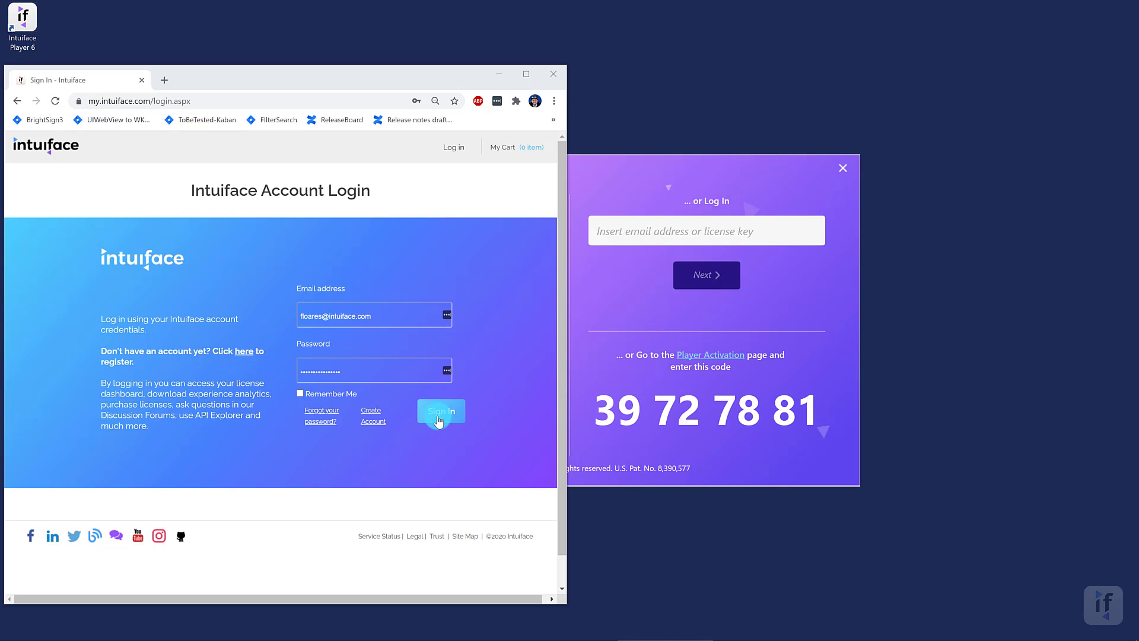
pyautogui.click(439, 418)
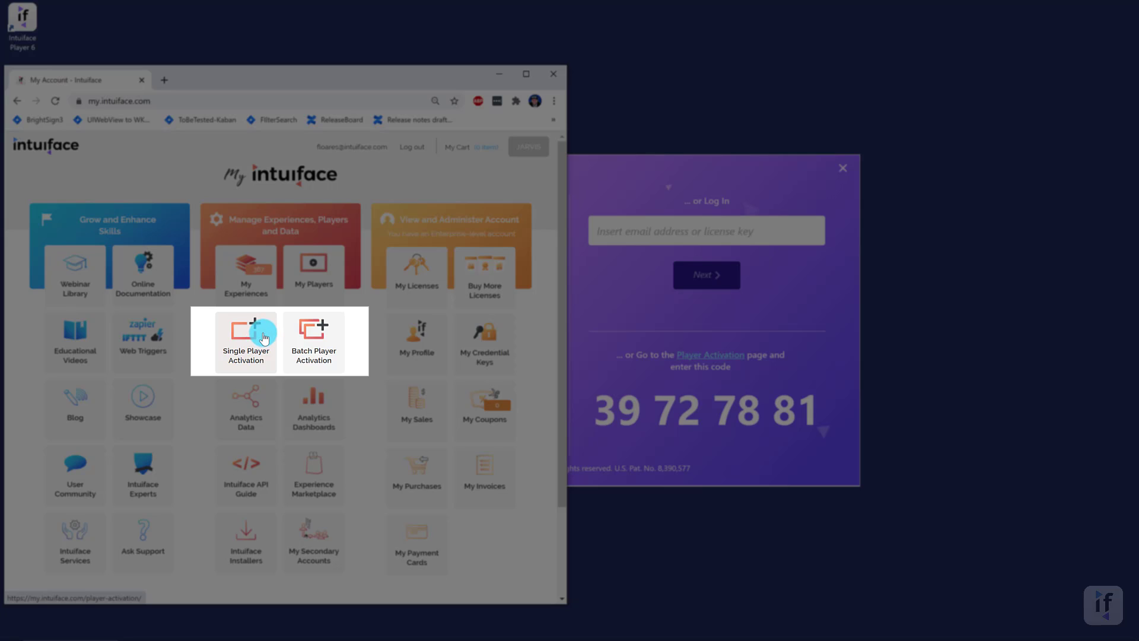
pyautogui.click(263, 336)
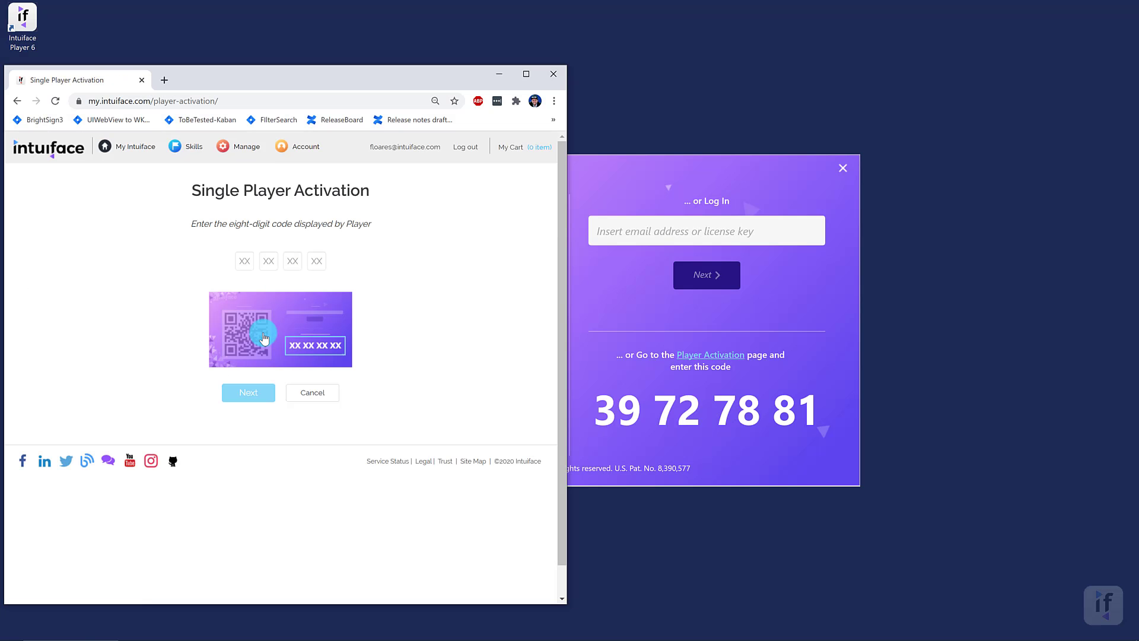
pyautogui.click(245, 261)
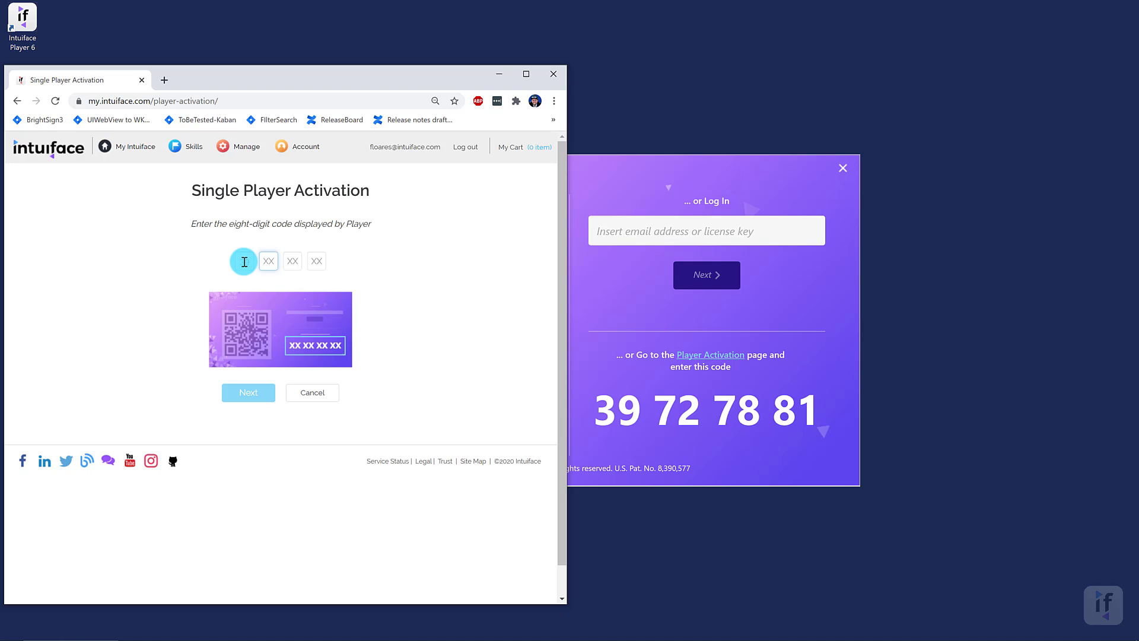
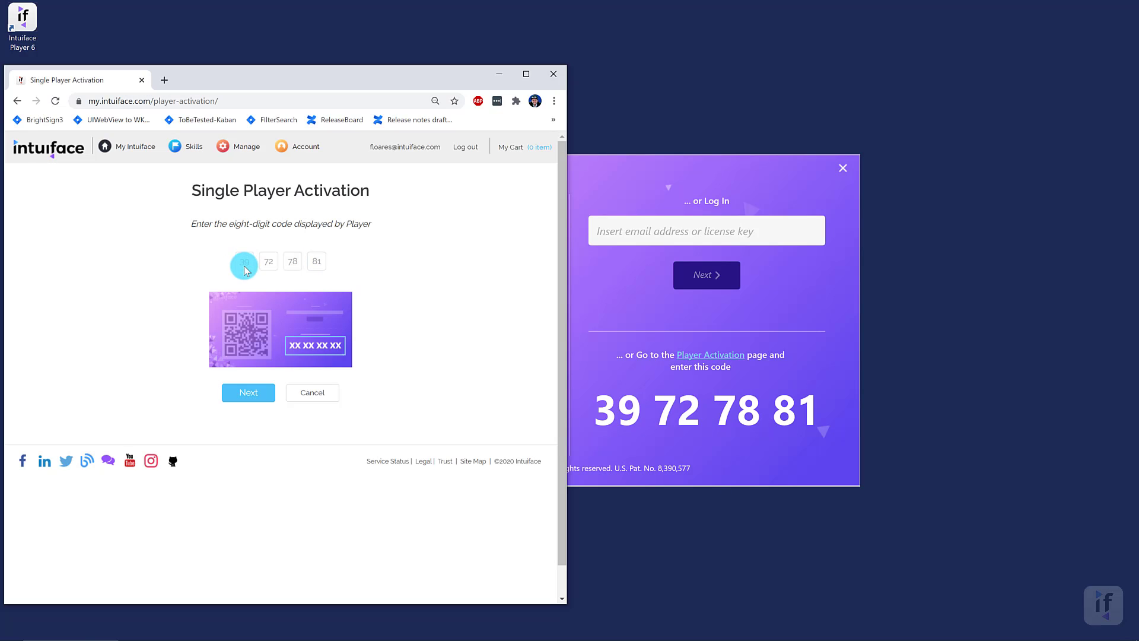
pyautogui.click(259, 394)
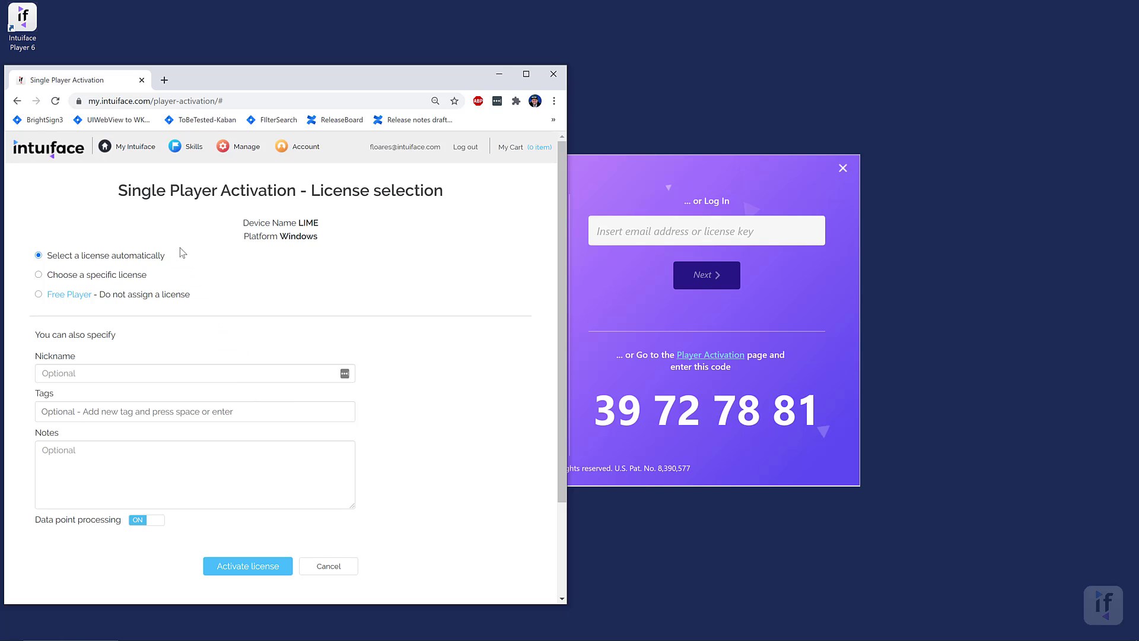
# - Assign device LIME the specific Player - 1-Year license, leaving the Notes box empty
pyautogui.click(39, 275)
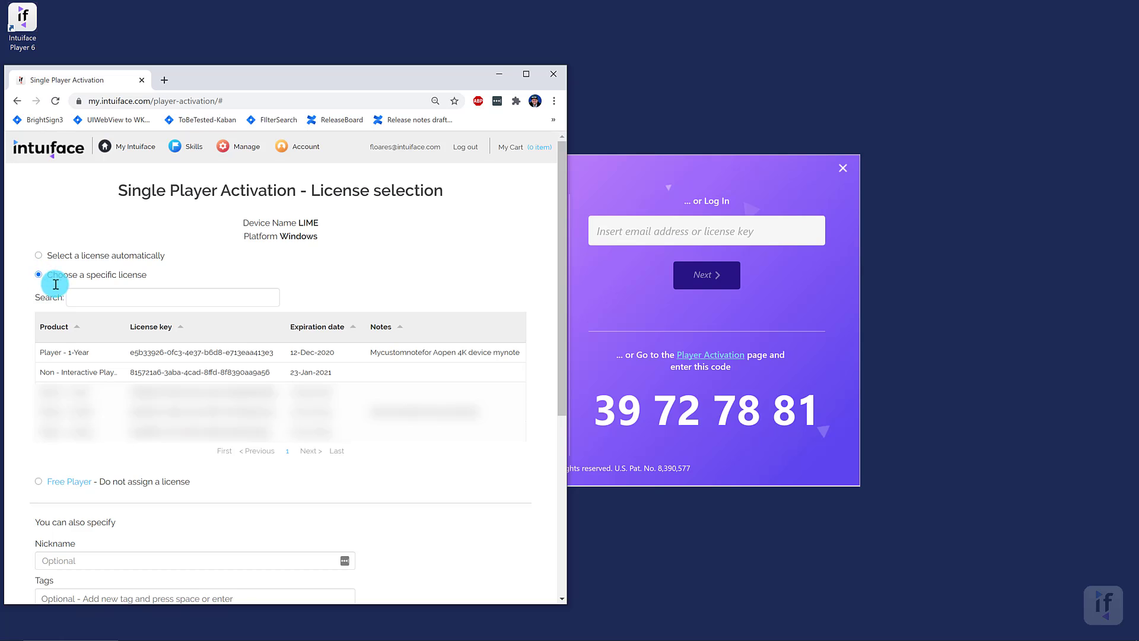
pyautogui.click(142, 352)
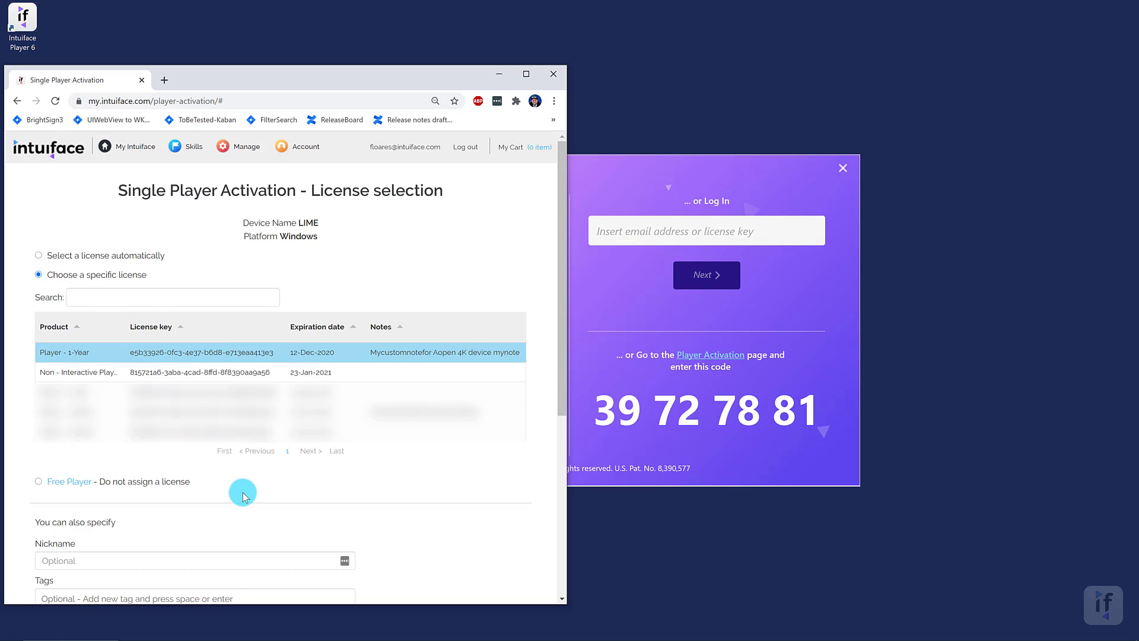
pyautogui.scroll(-4, 244, 496)
pyautogui.click(41, 407)
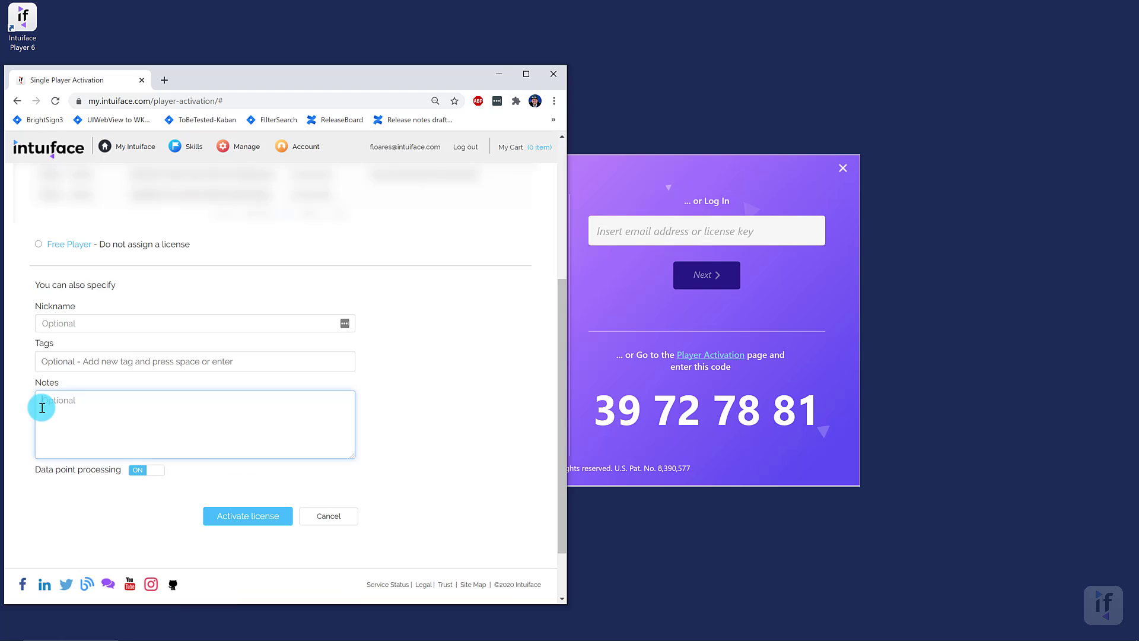
pyautogui.click(428, 372)
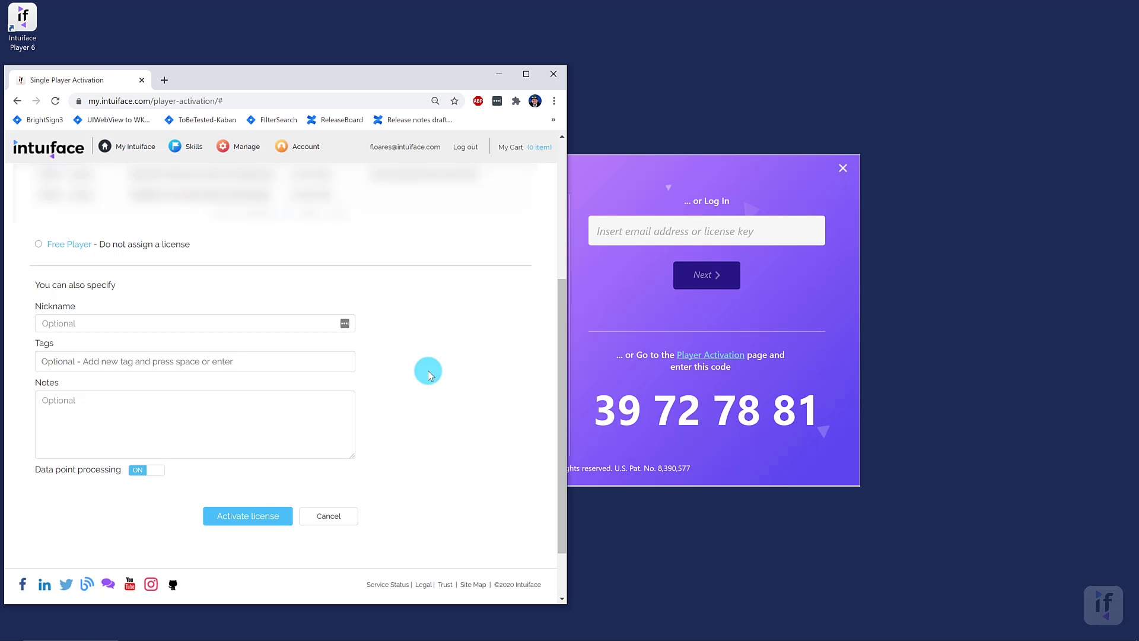
# - Activate the chosen license so MyWindowsPlayer appears on the My Players page
pyautogui.click(270, 516)
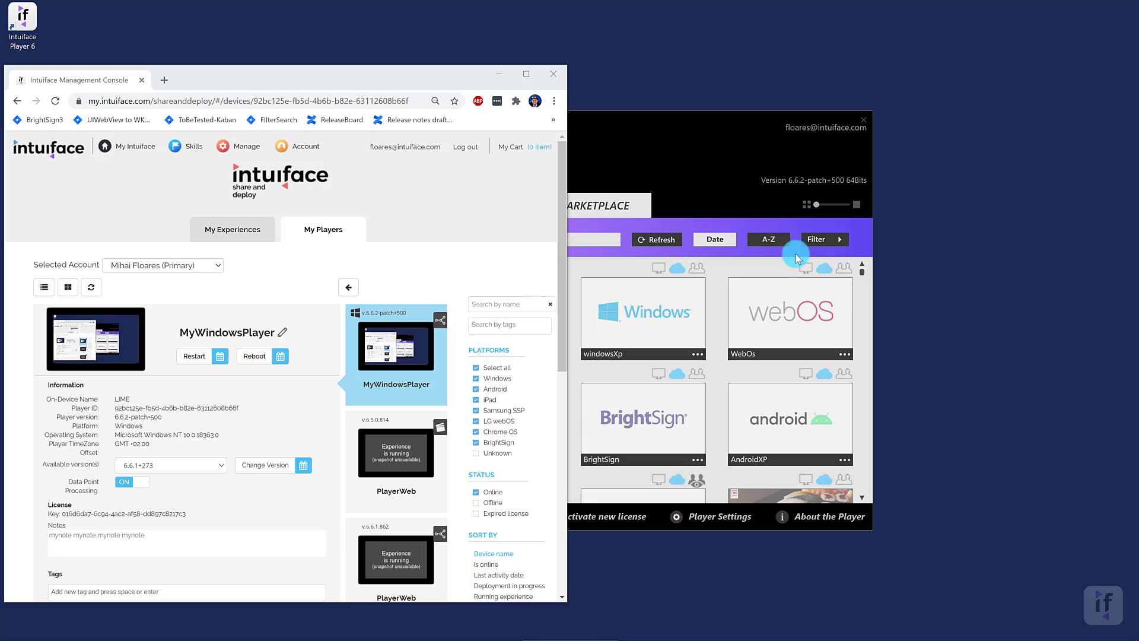
pyautogui.click(603, 517)
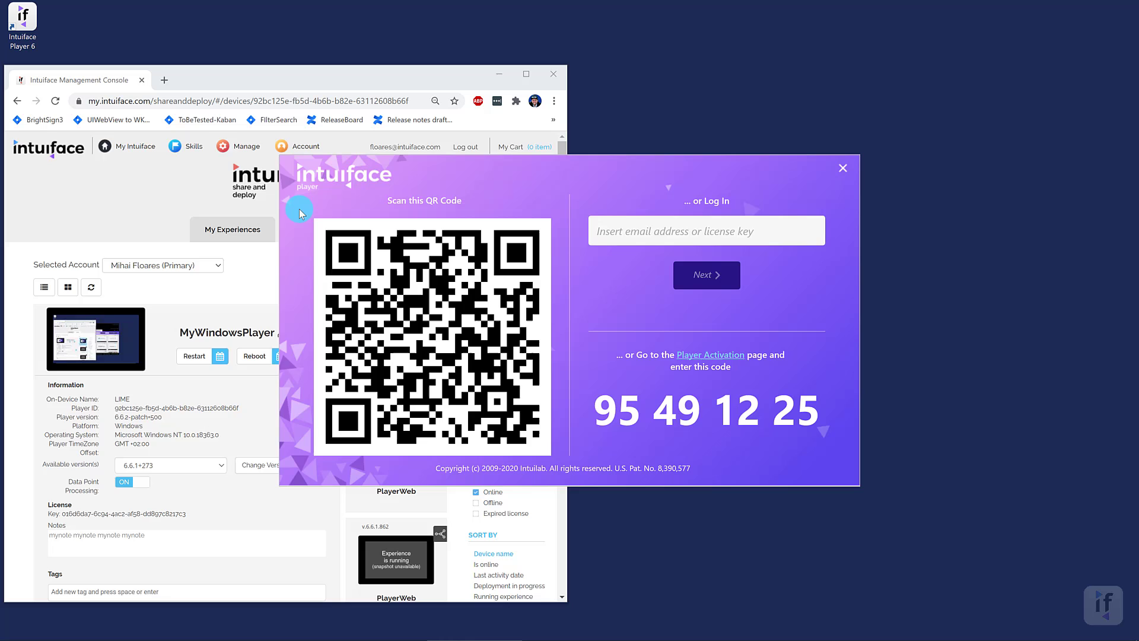
pyautogui.click(240, 149)
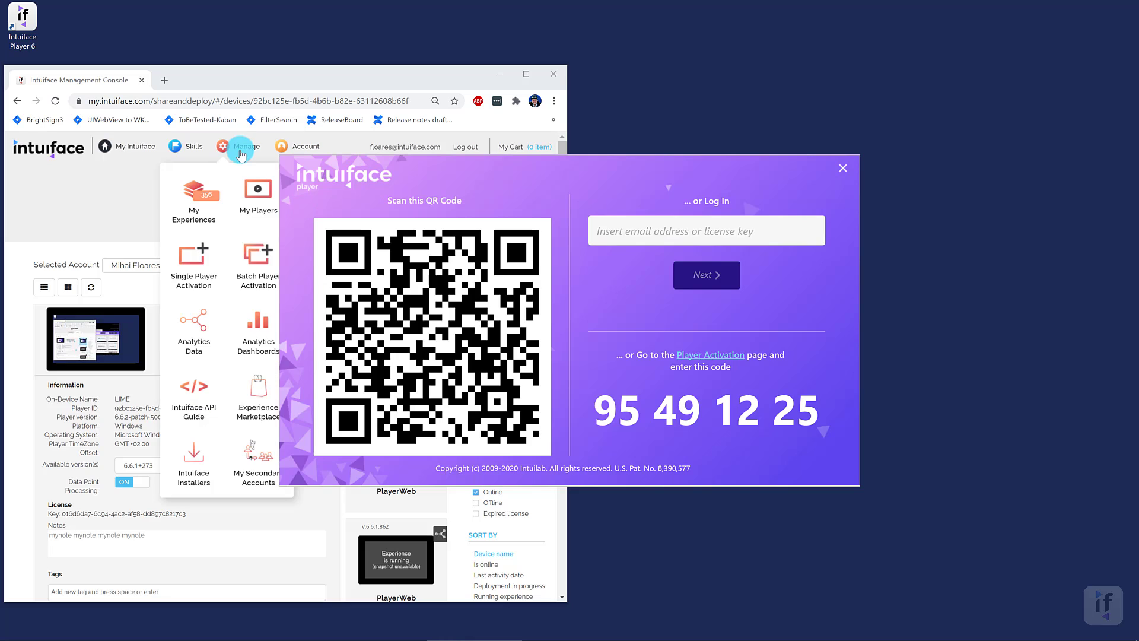
pyautogui.click(191, 255)
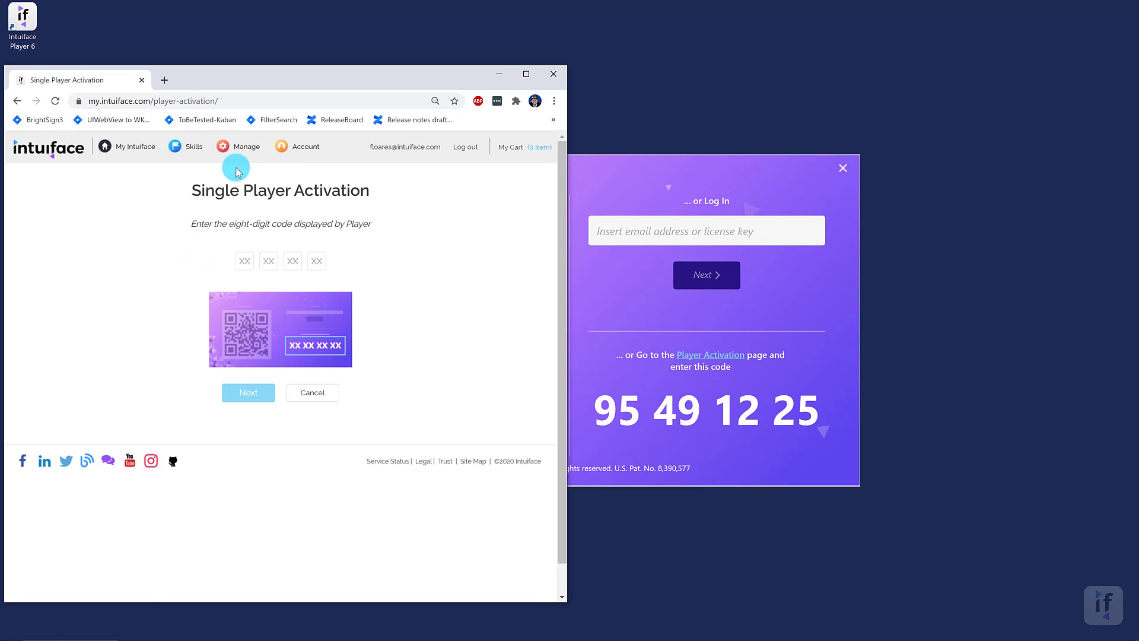
# - Switch from Single to Batch Player Activation via the Manage menu
pyautogui.click(244, 148)
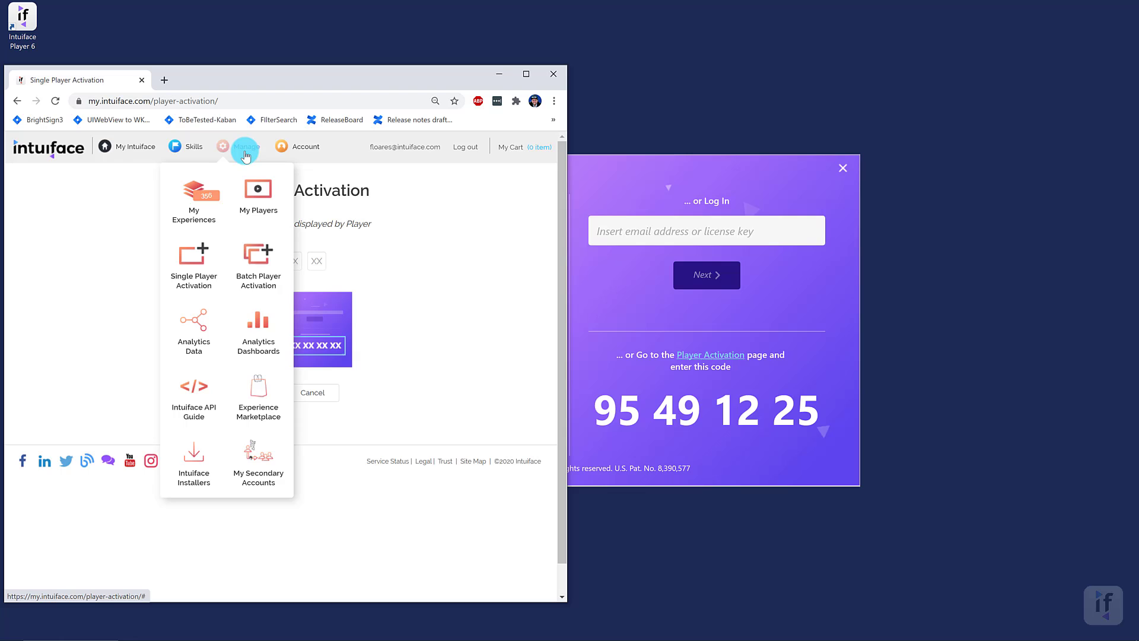
pyautogui.click(244, 264)
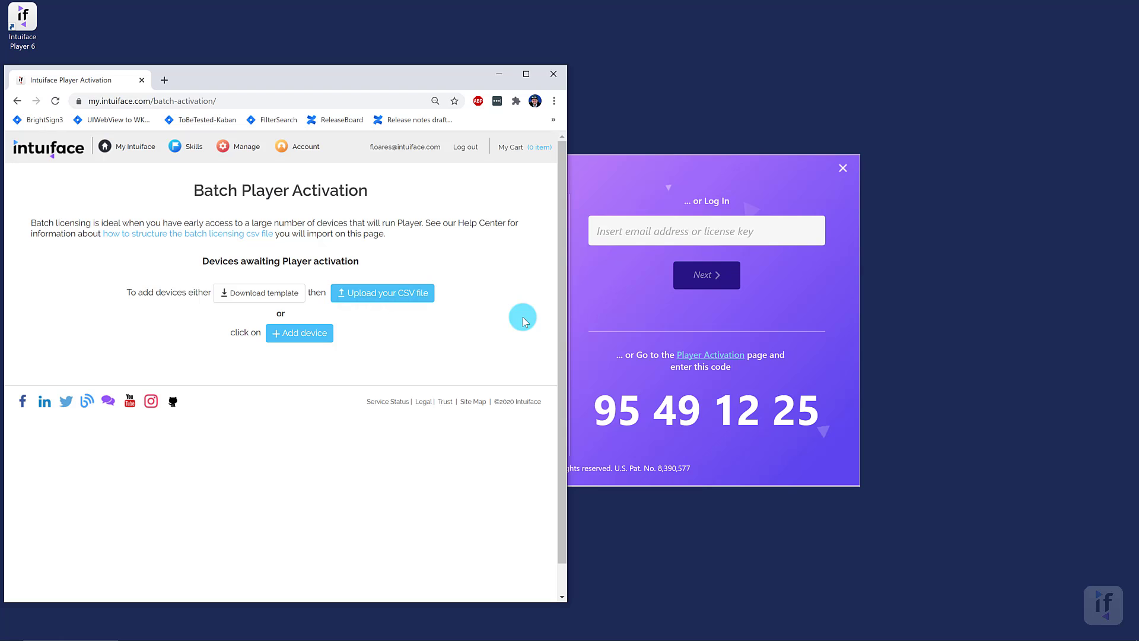
# - Manually add device 00123344 with nickname MyPlayer and tag testTag
pyautogui.click(326, 333)
pyautogui.click(331, 289)
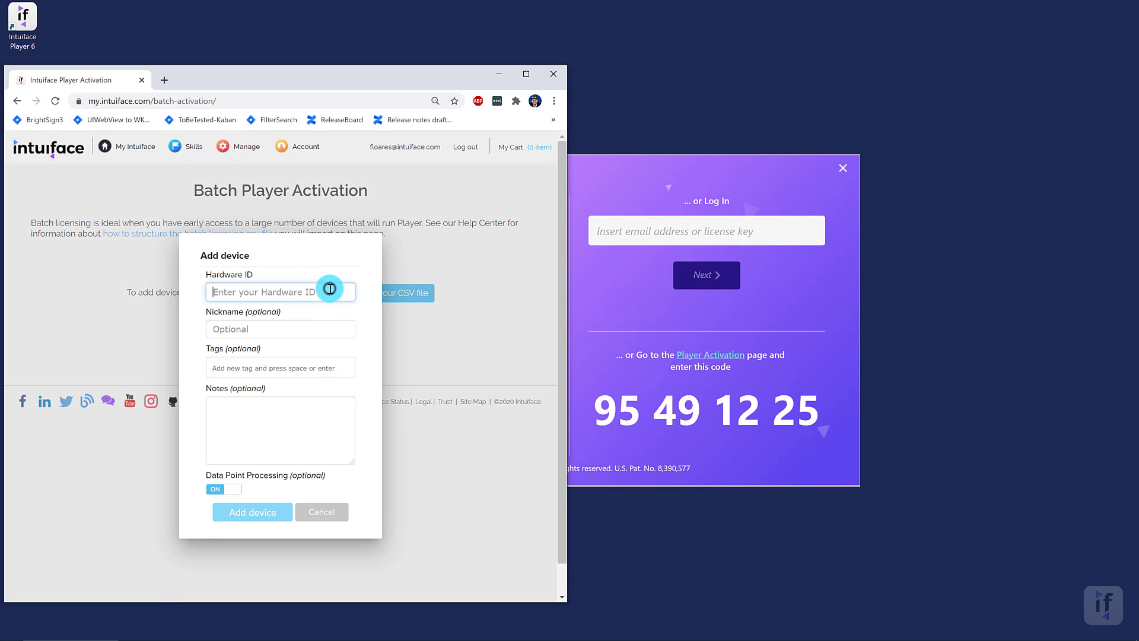
pyautogui.write('00123344')
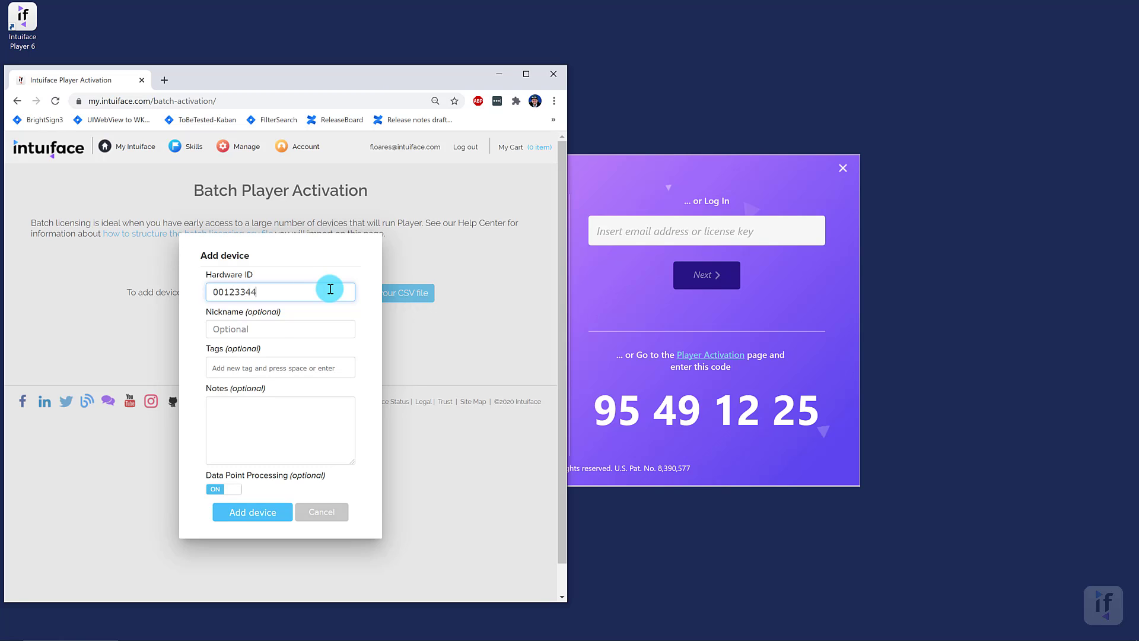
pyautogui.click(270, 327)
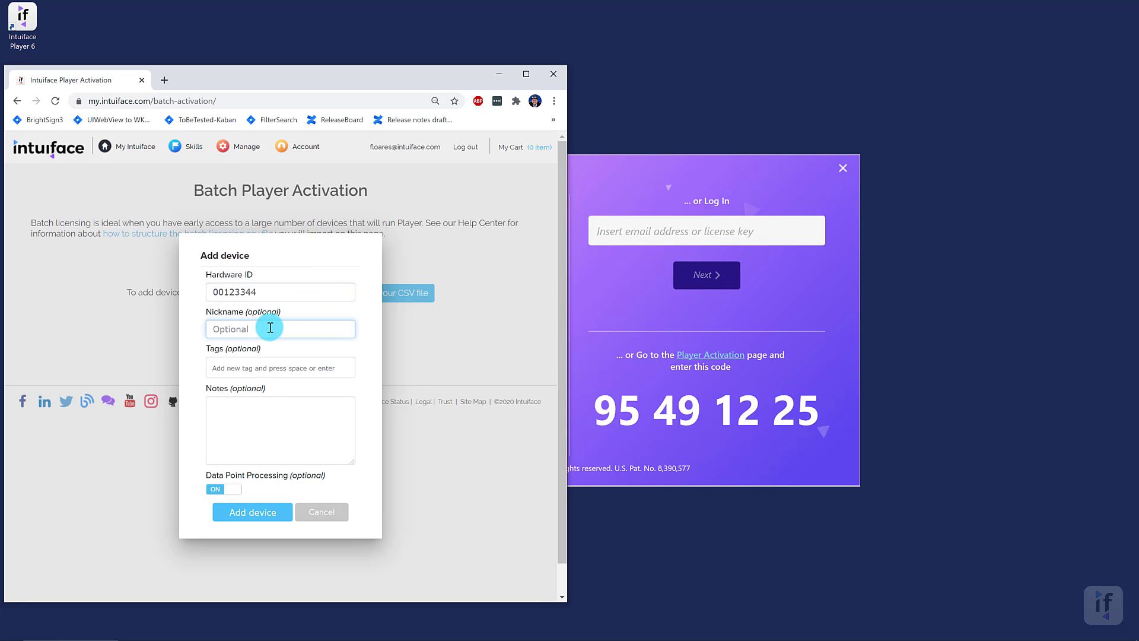
pyautogui.write('MyPlayer')
pyautogui.click(287, 365)
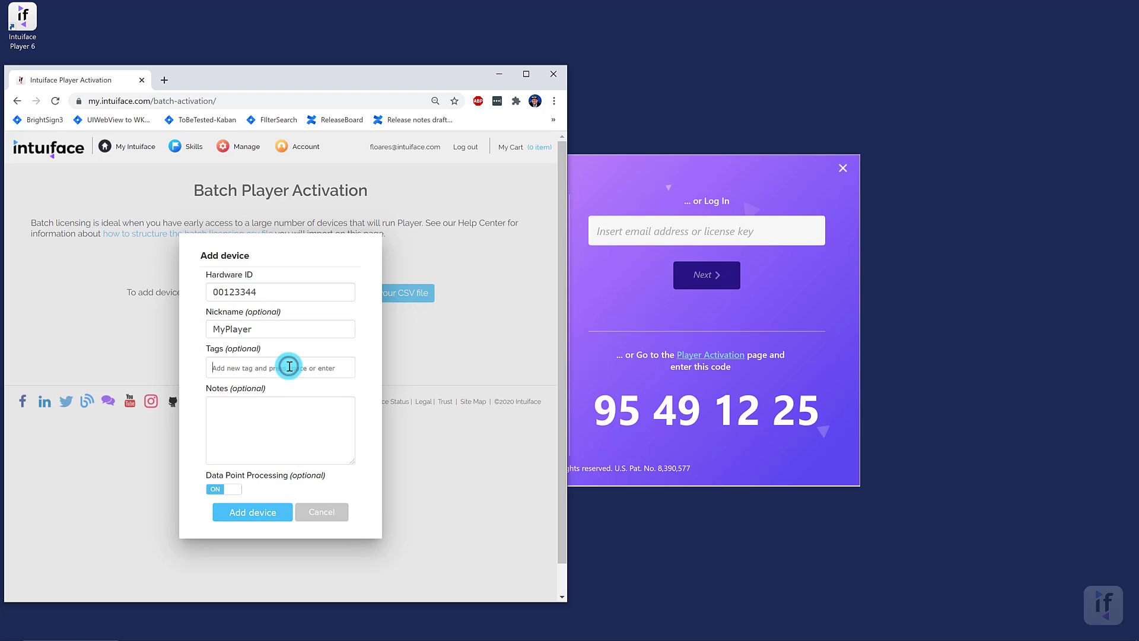
pyautogui.write('testTag')
pyautogui.press('Return')
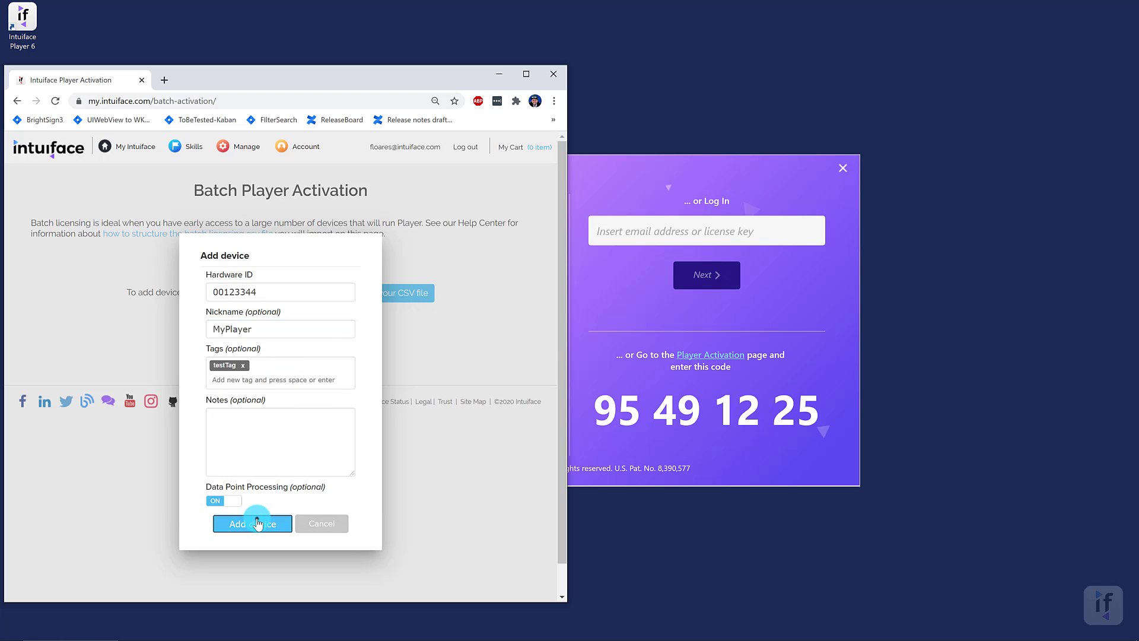
pyautogui.click(255, 514)
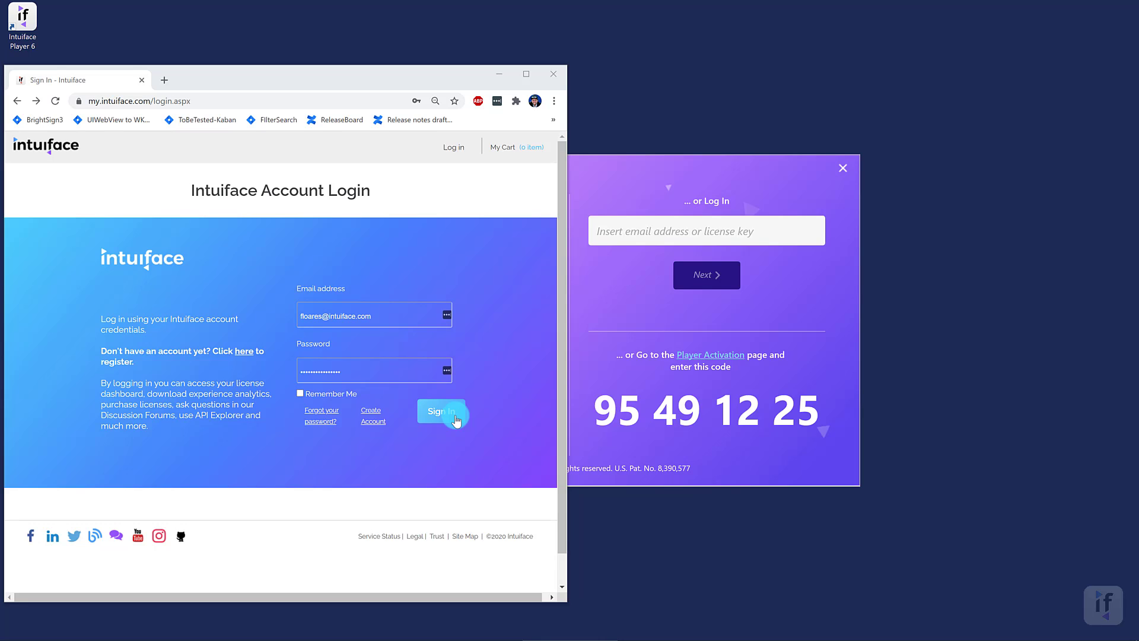
# - Sign in, download the batch activation template, and open batchactivation (2).csv in Excel
pyautogui.click(455, 417)
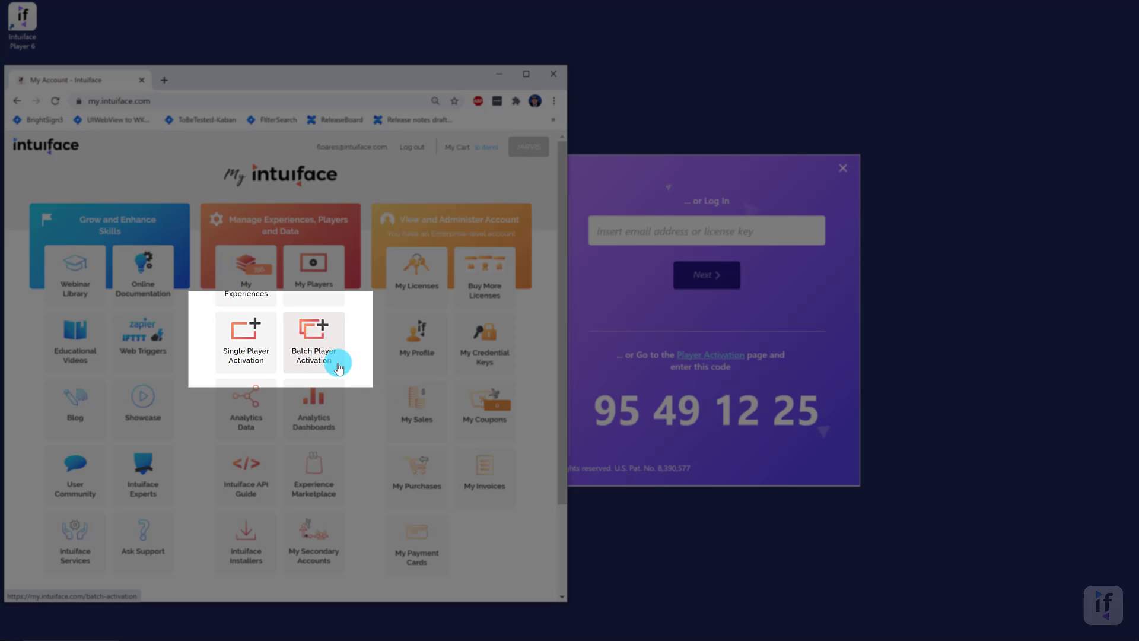
pyautogui.click(339, 368)
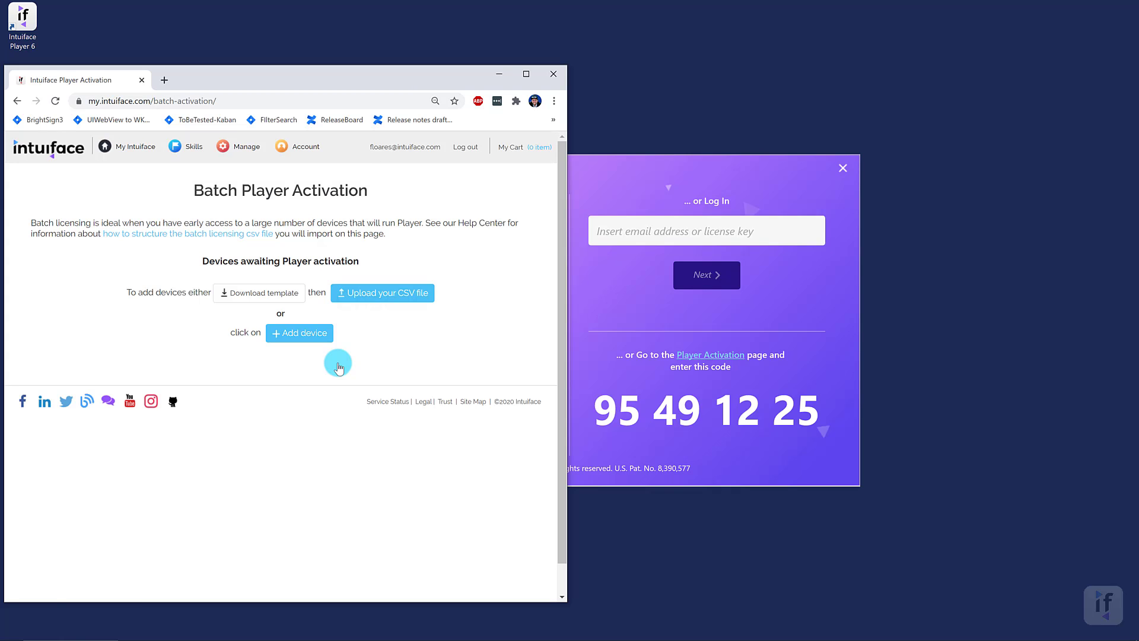
pyautogui.click(299, 295)
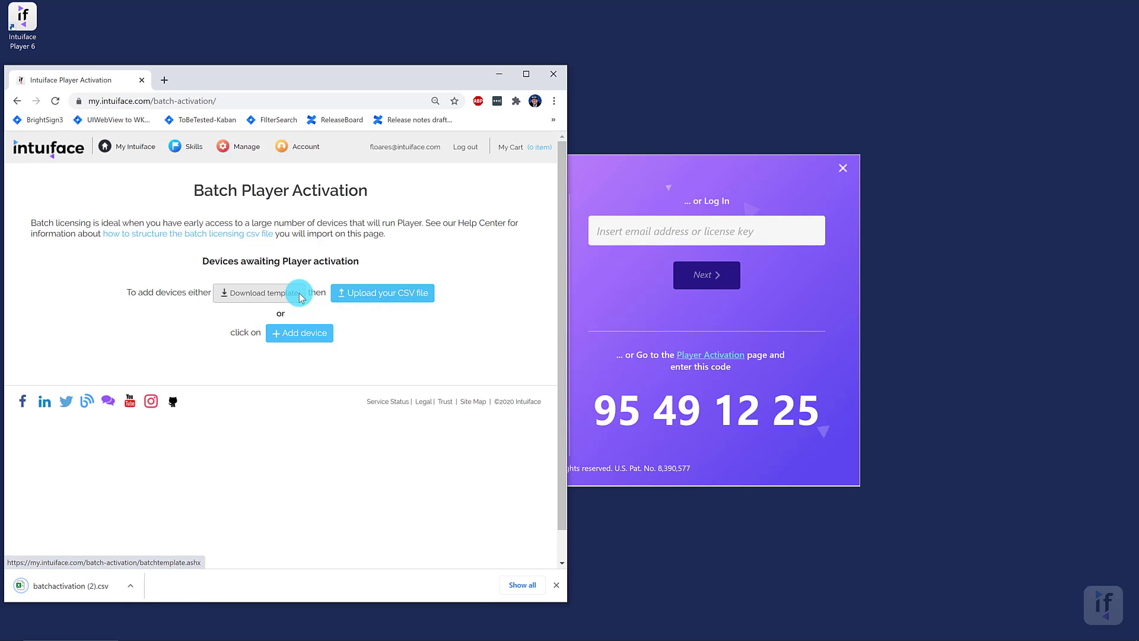
pyautogui.click(68, 584)
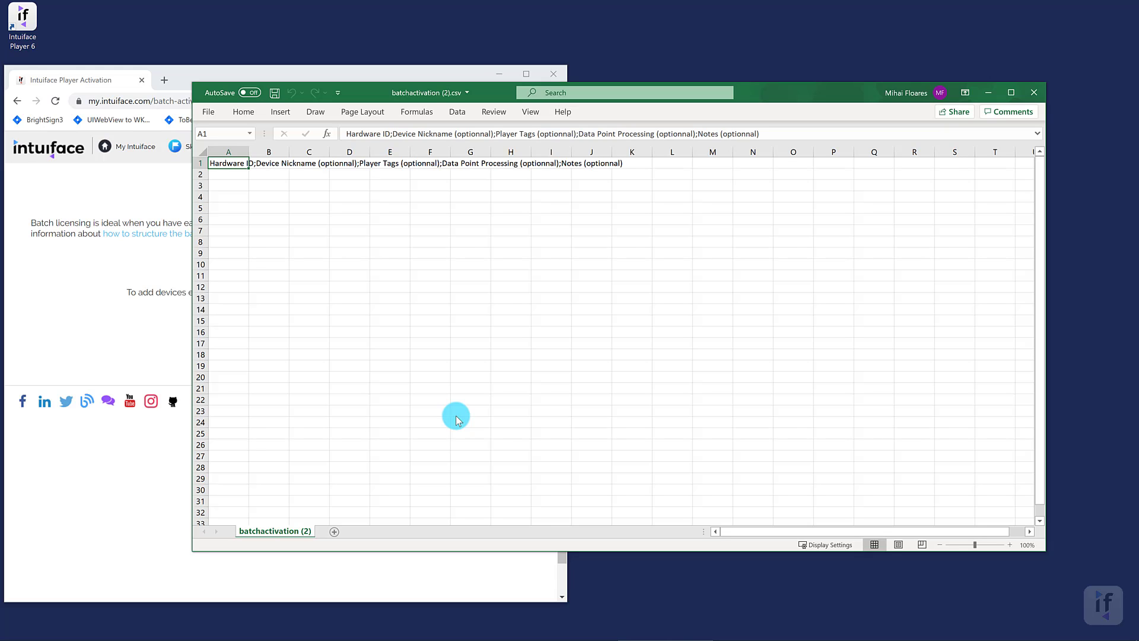
# - Autofit column A, enter MyMacAddress;Nickname;Tag1;Yes;Note in A2, and save the CSV
pyautogui.doubleClick(249, 153)
pyautogui.click(250, 175)
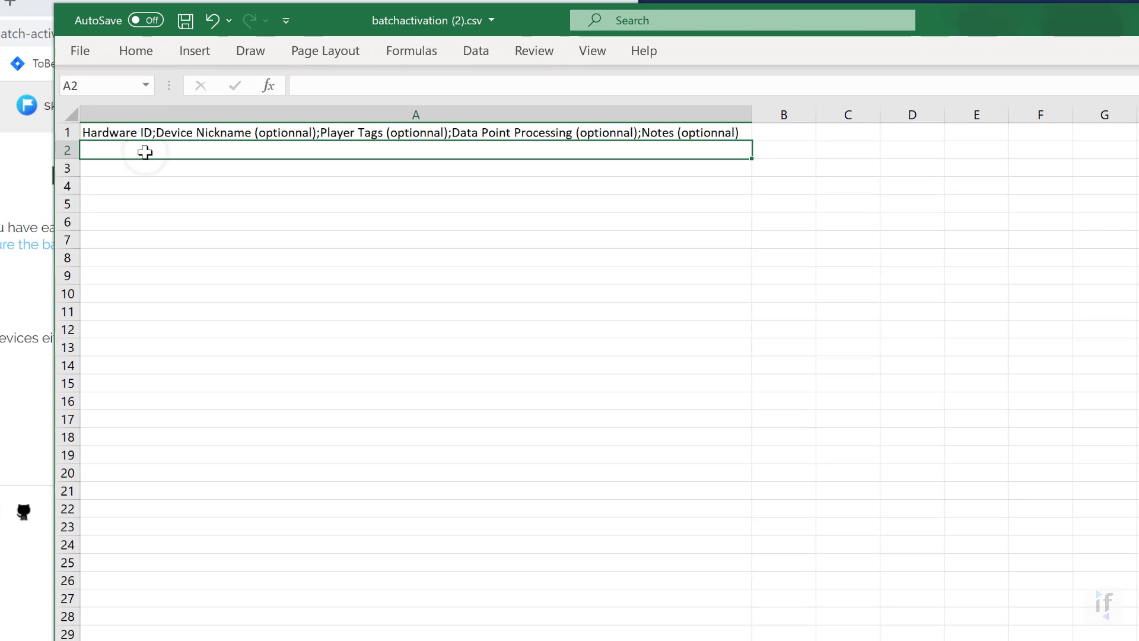
pyautogui.write('MyMacAddress')
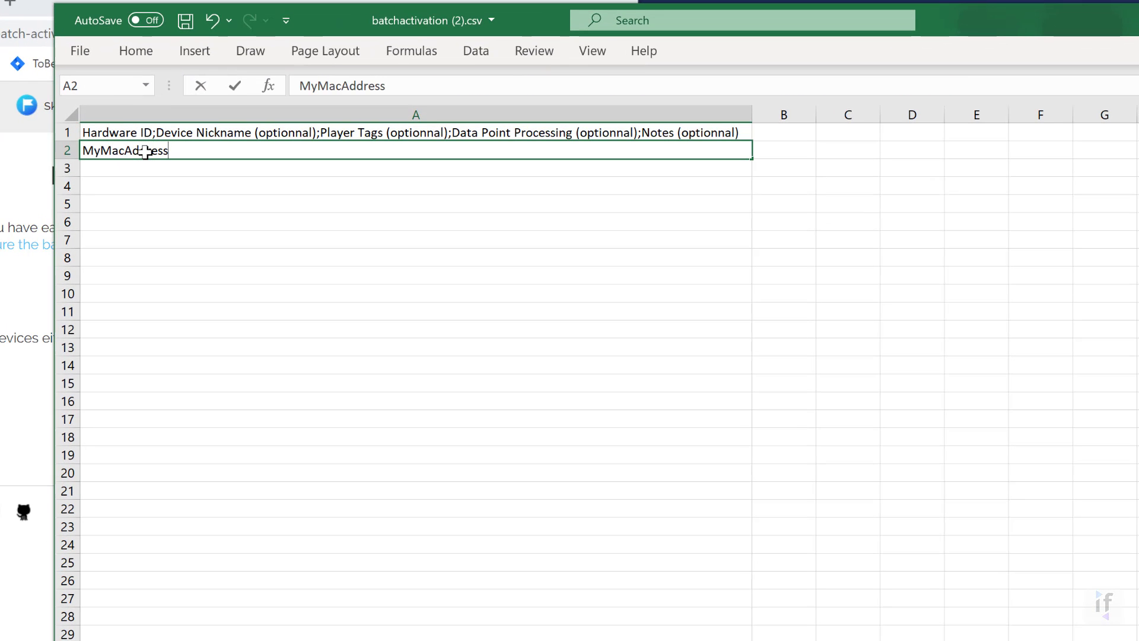
pyautogui.write(';Nickname')
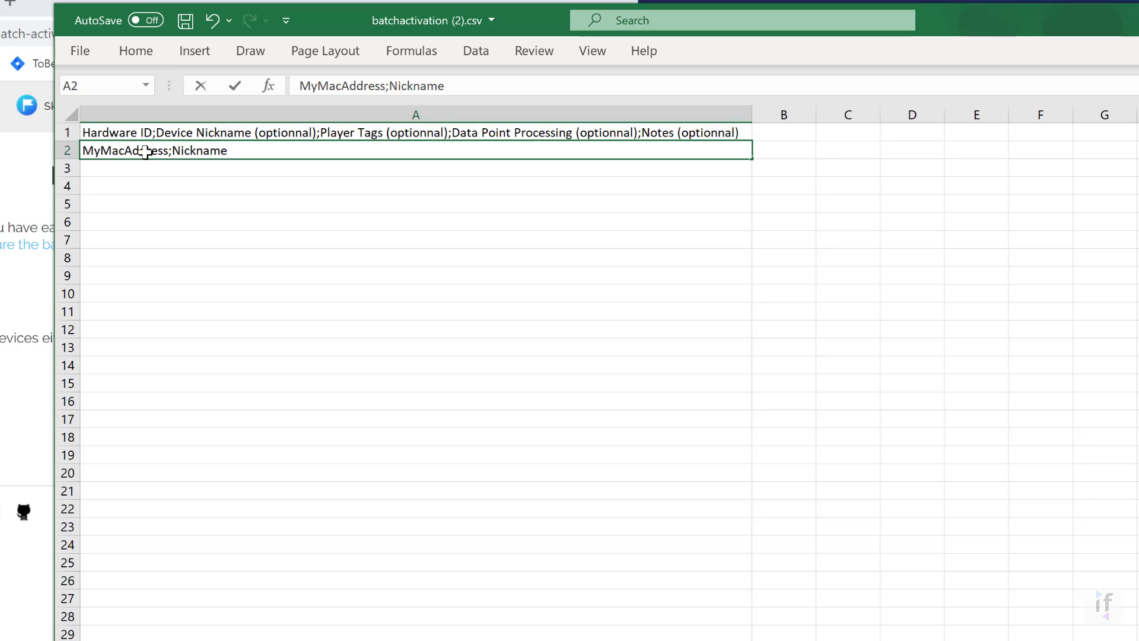
pyautogui.write(';Tag1;Yes;No')
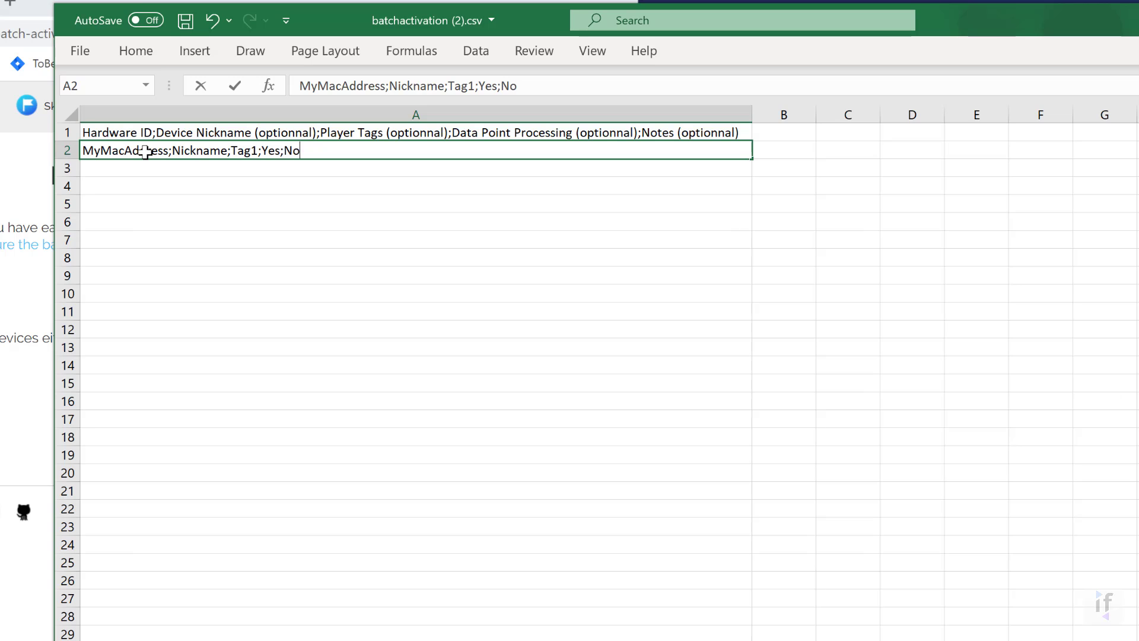
pyautogui.write('te')
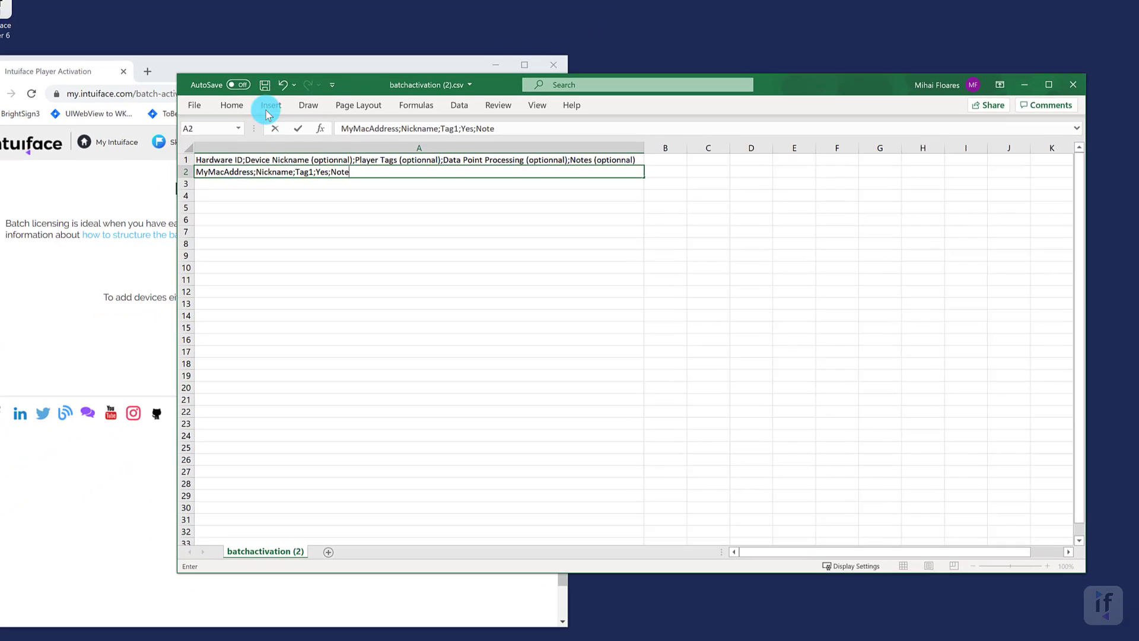
pyautogui.click(265, 85)
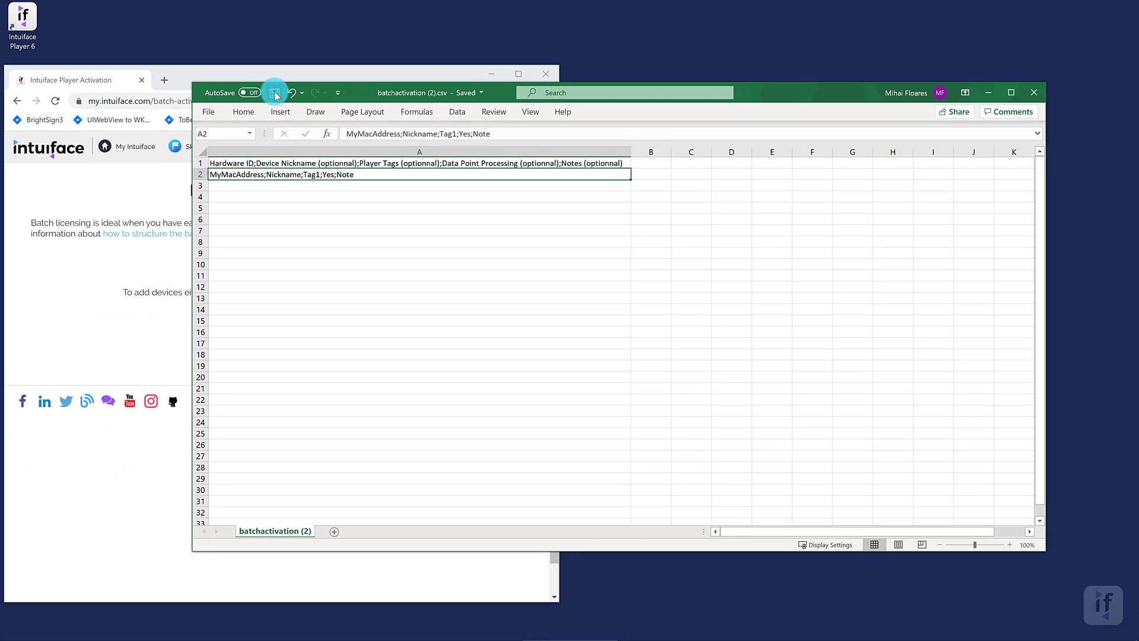
pyautogui.click(1034, 92)
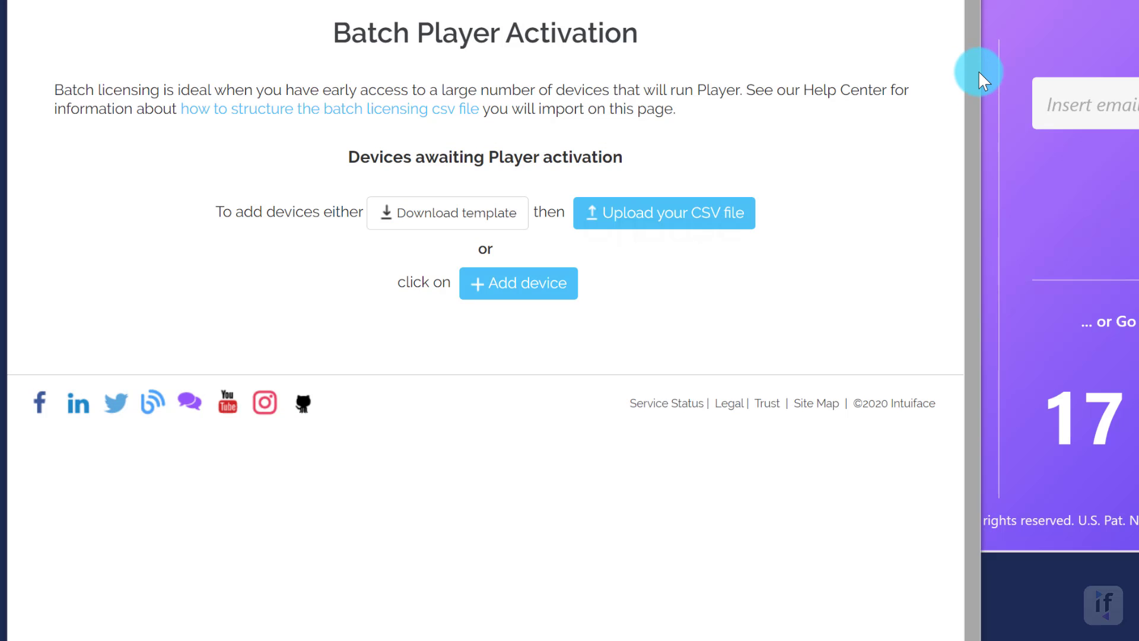
# - Upload batchactivation (2).csv from Downloads as the device list for batch activation
pyautogui.moveTo(983, 74); pyautogui.dragTo(1138, 73)
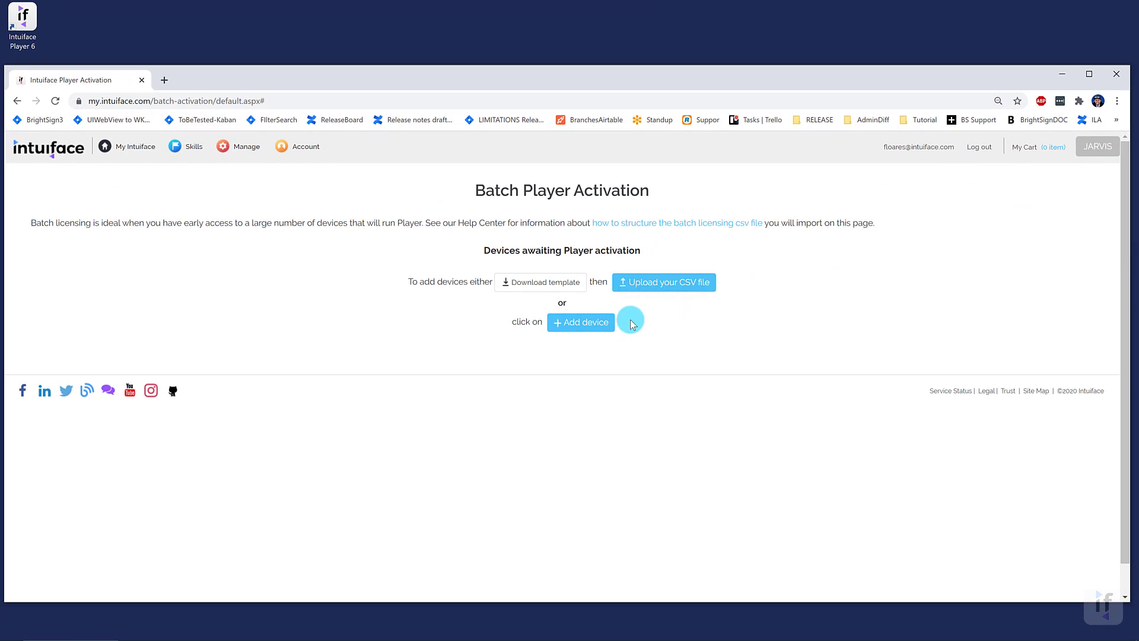
pyautogui.click(637, 284)
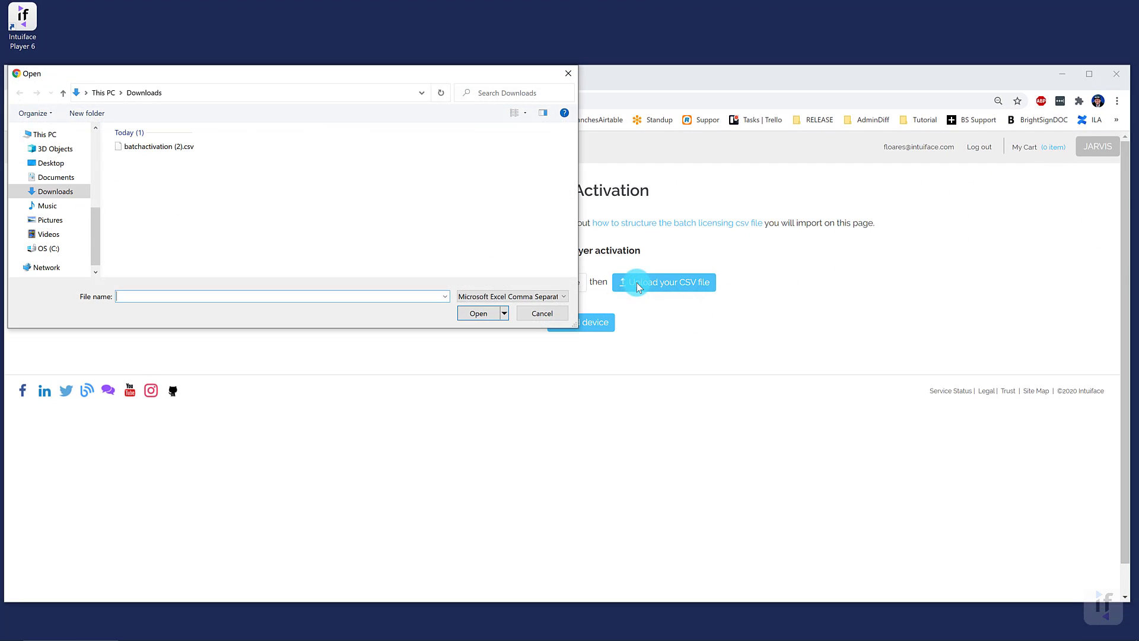
pyautogui.click(159, 146)
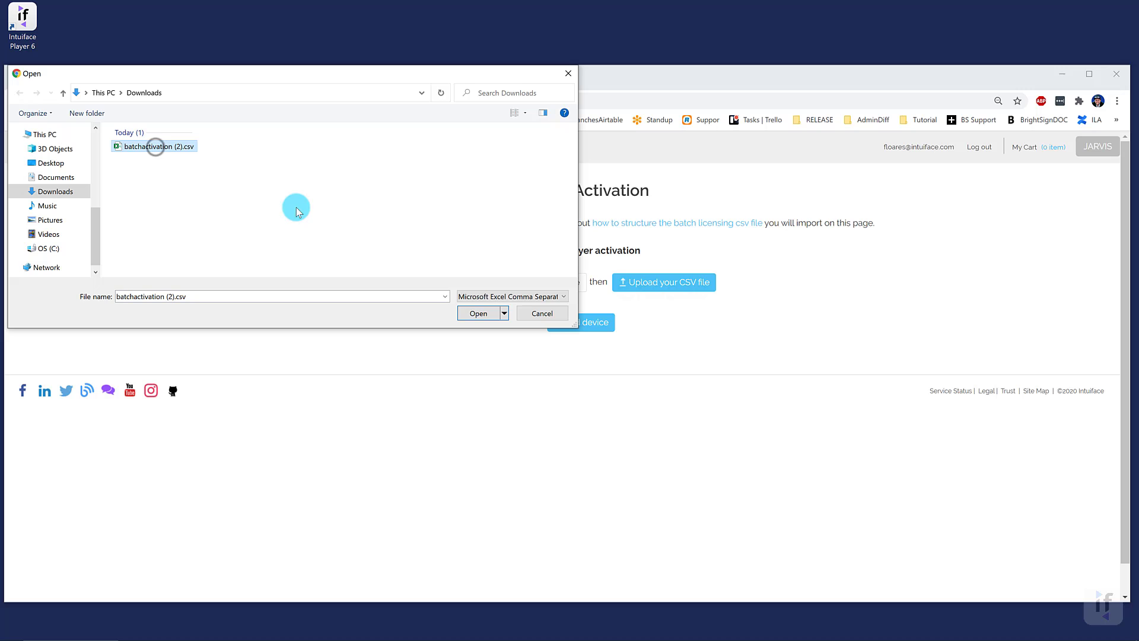
pyautogui.click(471, 313)
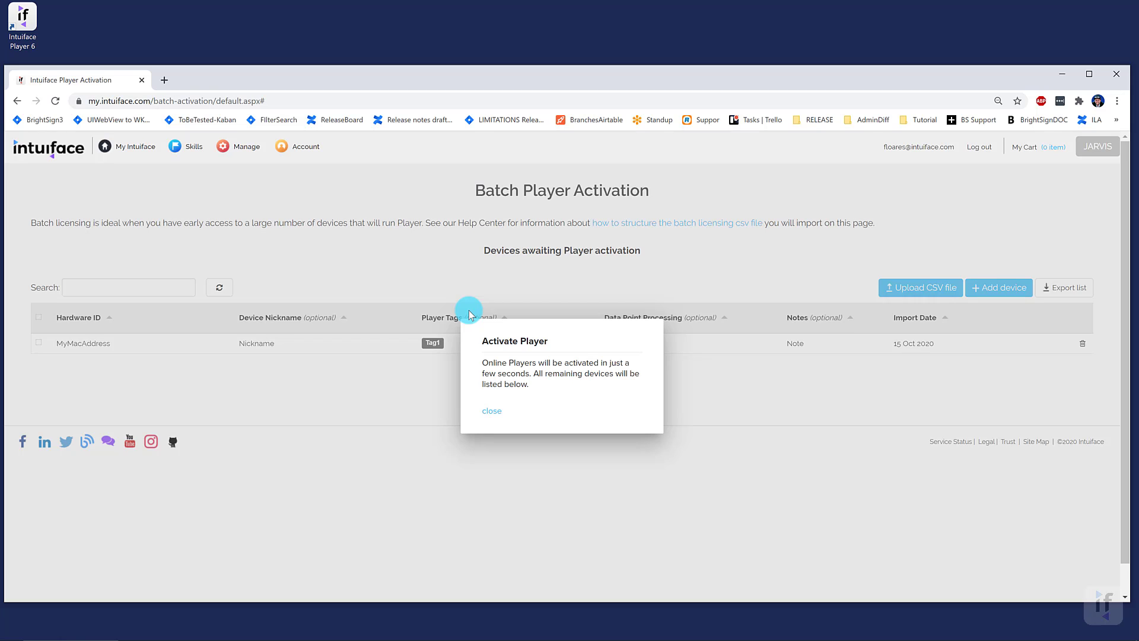
# - Dismiss the Activate Player notice and open the MyMacAddress device row for editing
pyautogui.click(469, 315)
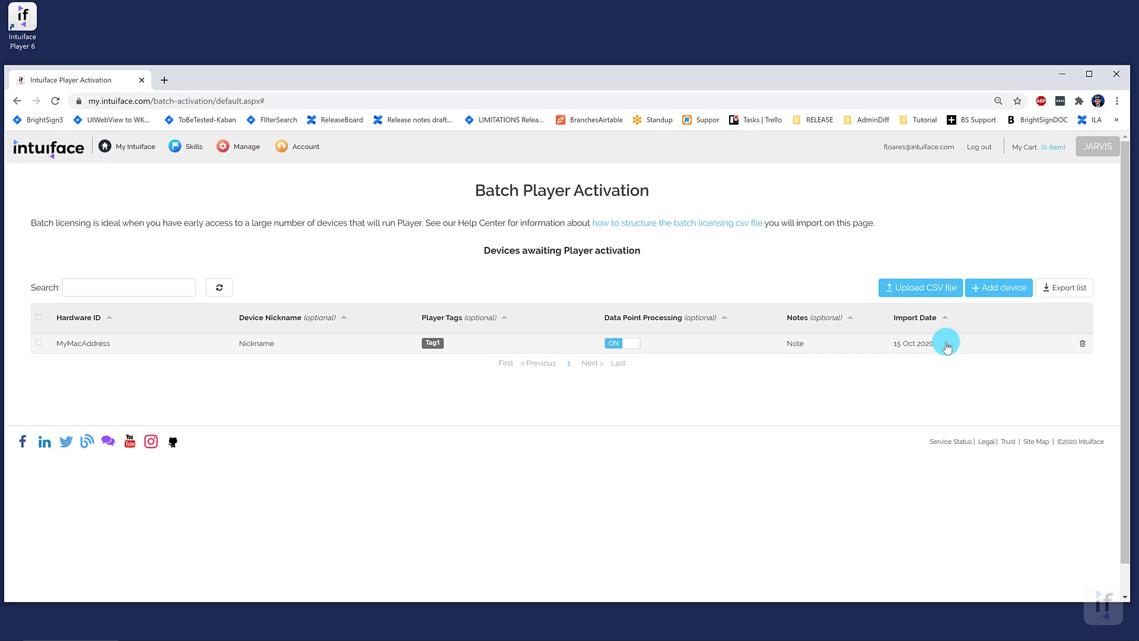
pyautogui.click(947, 344)
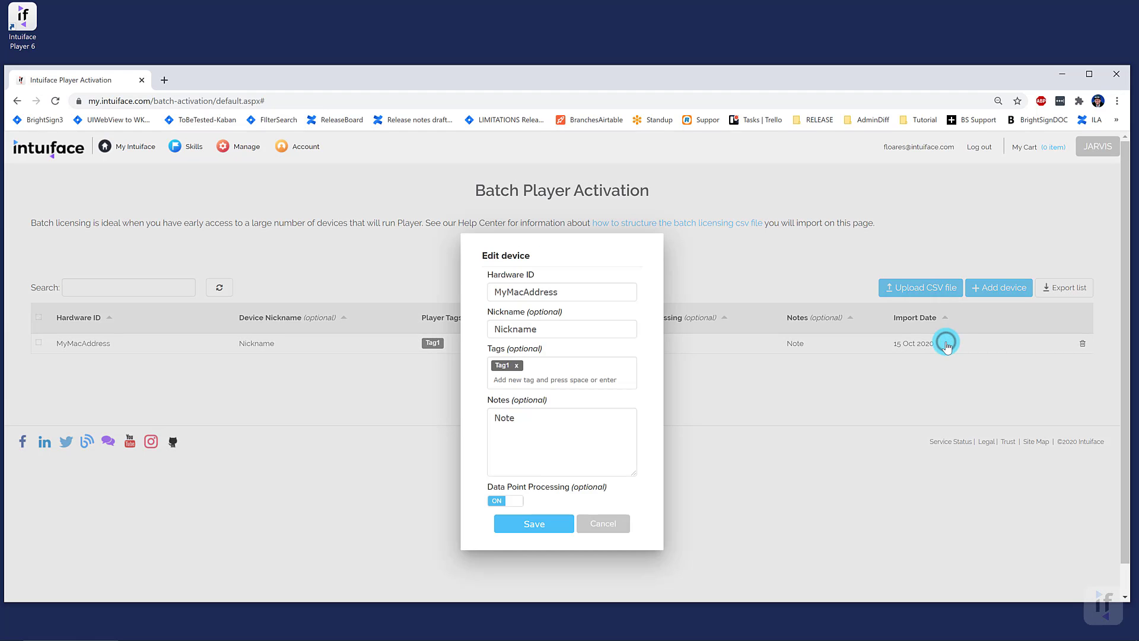